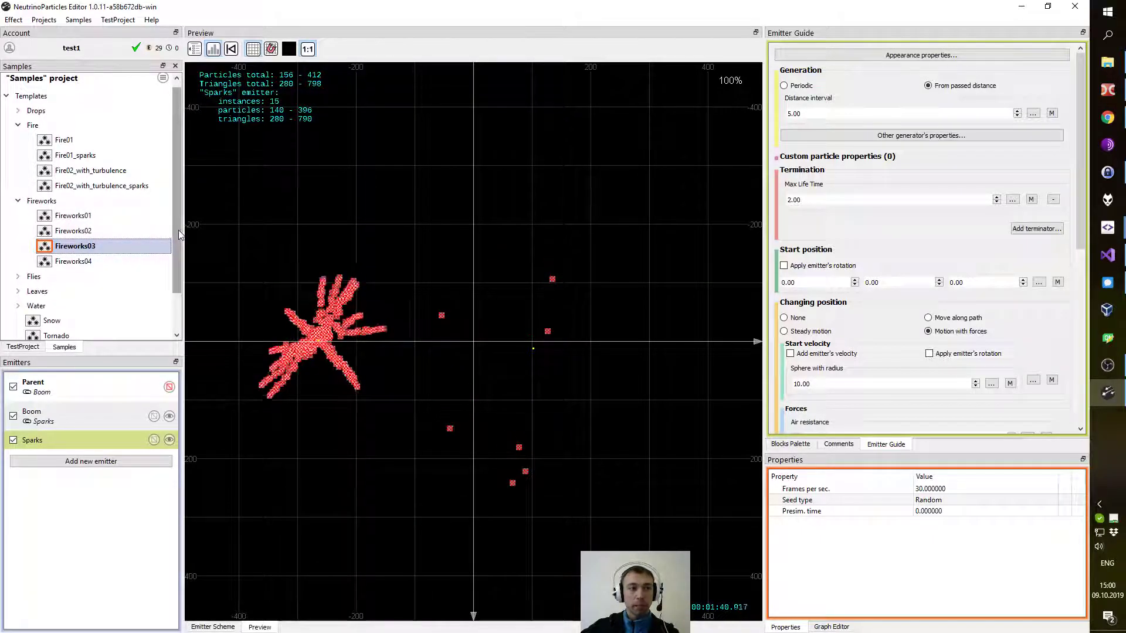
{"action": "scroll", "coordinate": [178, 230], "scroll_direction": "up", "scroll_amount": 1}
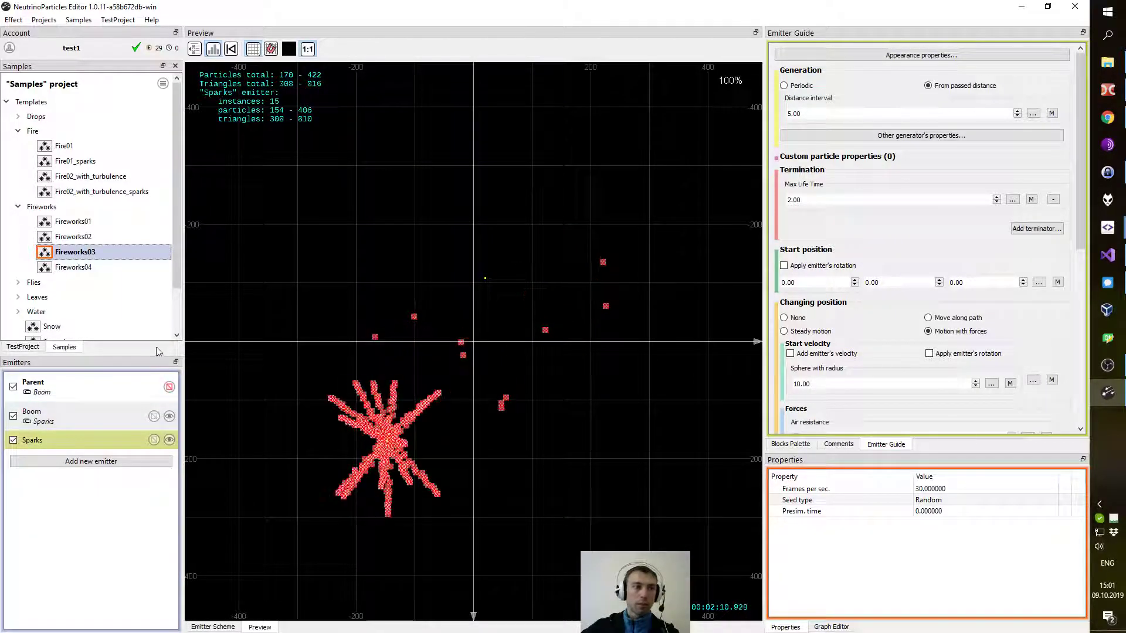
{"action": "left_click_drag", "start_coordinate": [175, 246], "coordinate": [177, 295]}
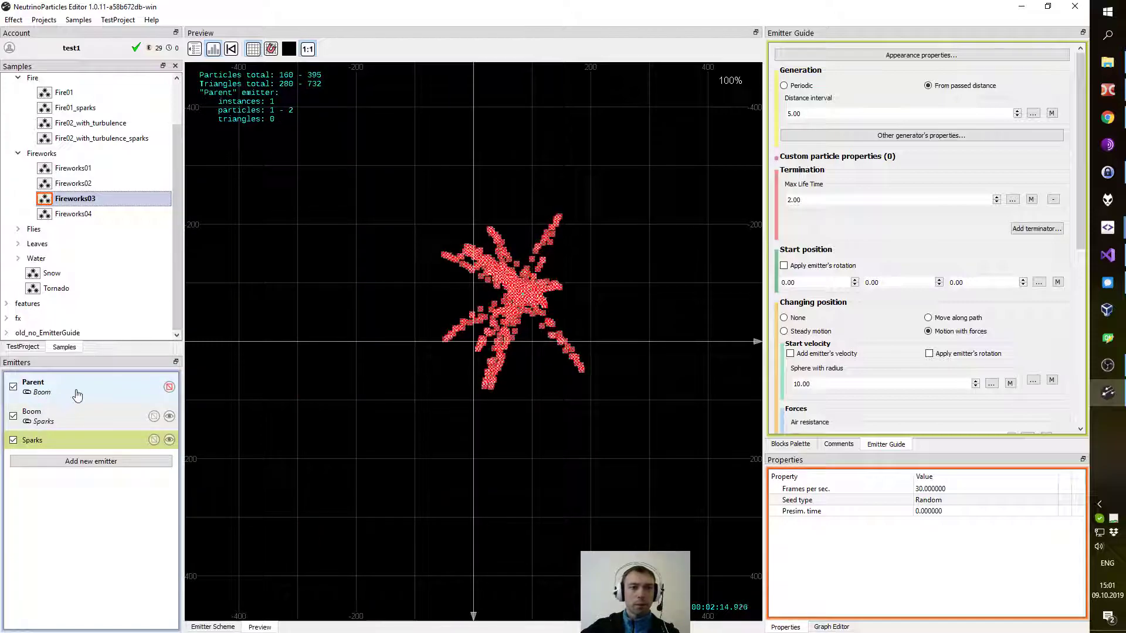
Create a new effect named Fireworks03 in TestProject and open it.
{"action": "left_click", "coordinate": [27, 347]}
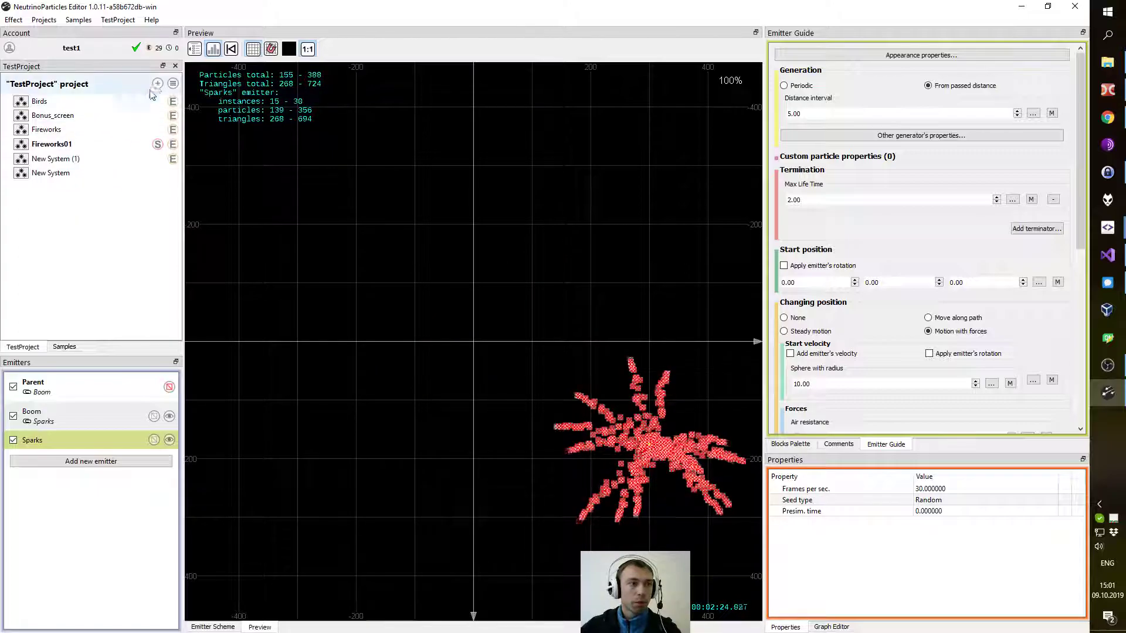
{"action": "left_click", "coordinate": [157, 85]}
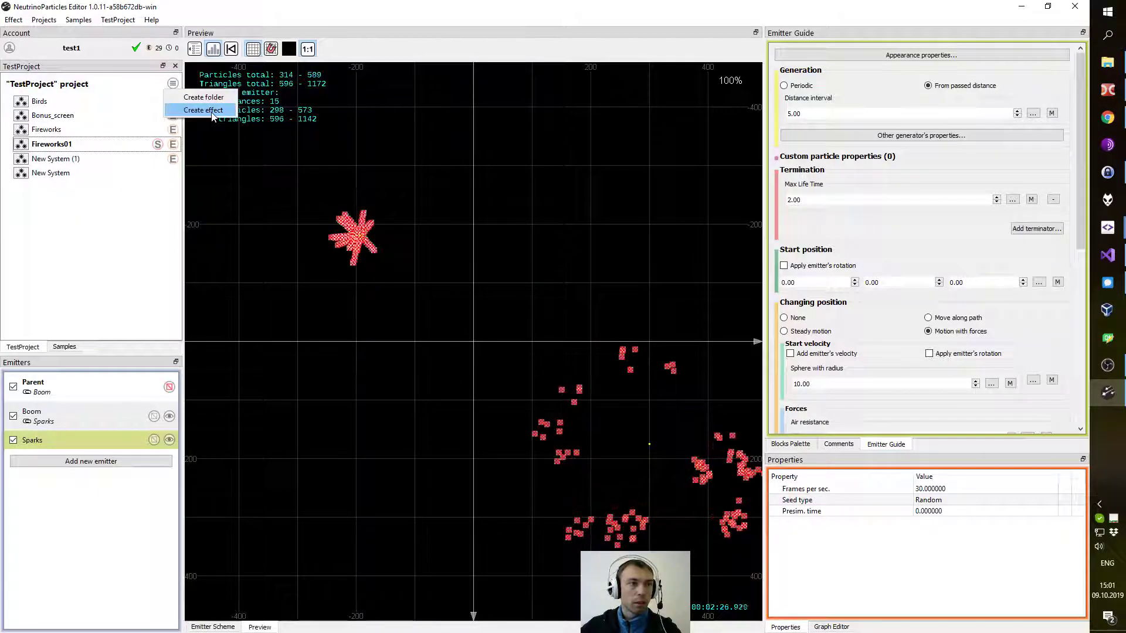
{"action": "left_click", "coordinate": [208, 110]}
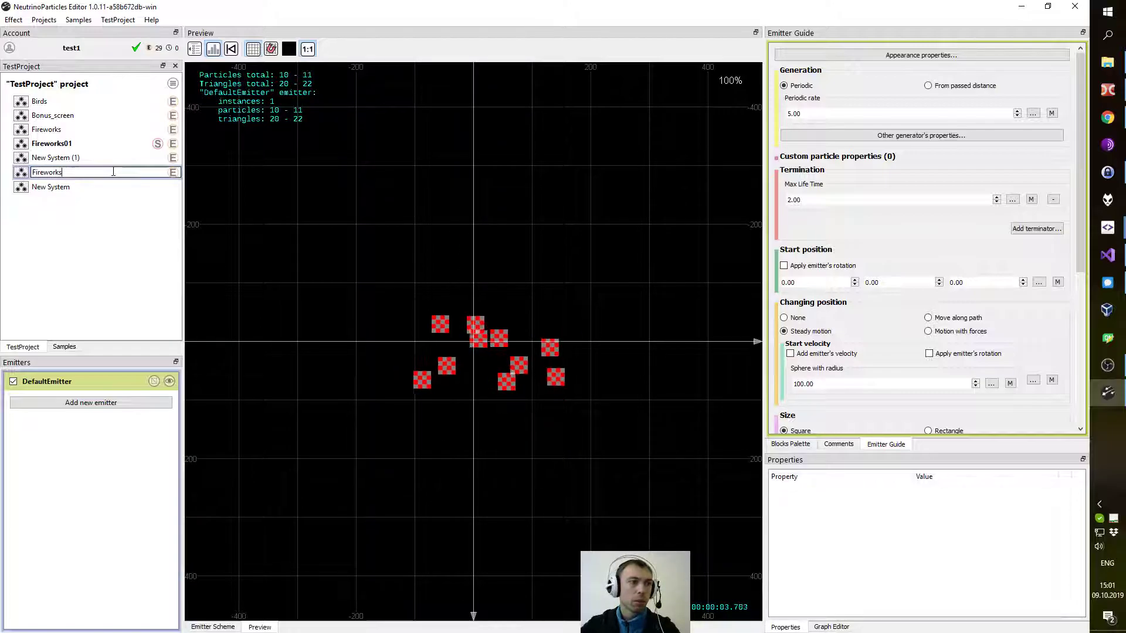
{"action": "type", "text": "Fireworks03"}
{"action": "key", "text": "Return"}
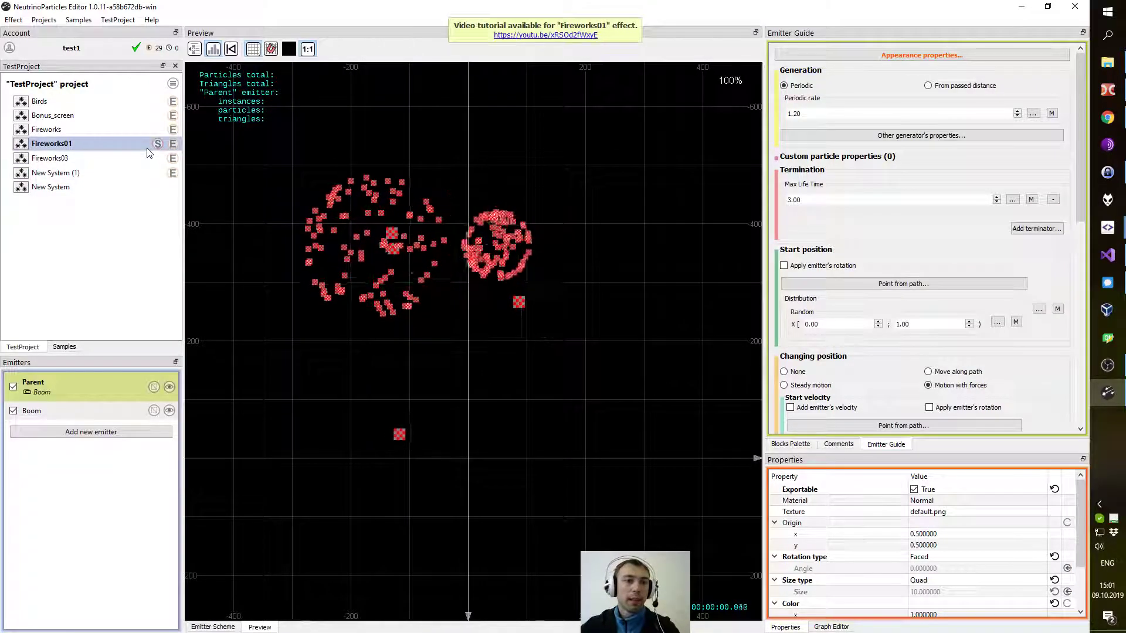
{"action": "left_click", "coordinate": [50, 160]}
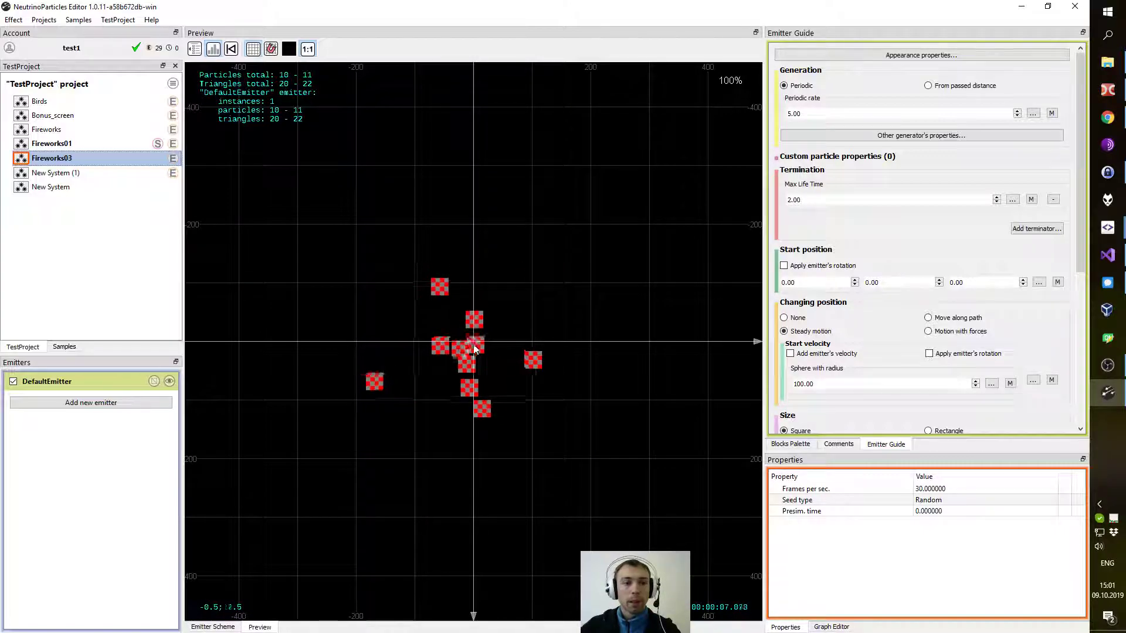
Open the Fireworks03 sample from the Samples project and examine its preview and its Parent, Boom and Sparks emitters.
{"action": "left_click", "coordinate": [63, 346]}
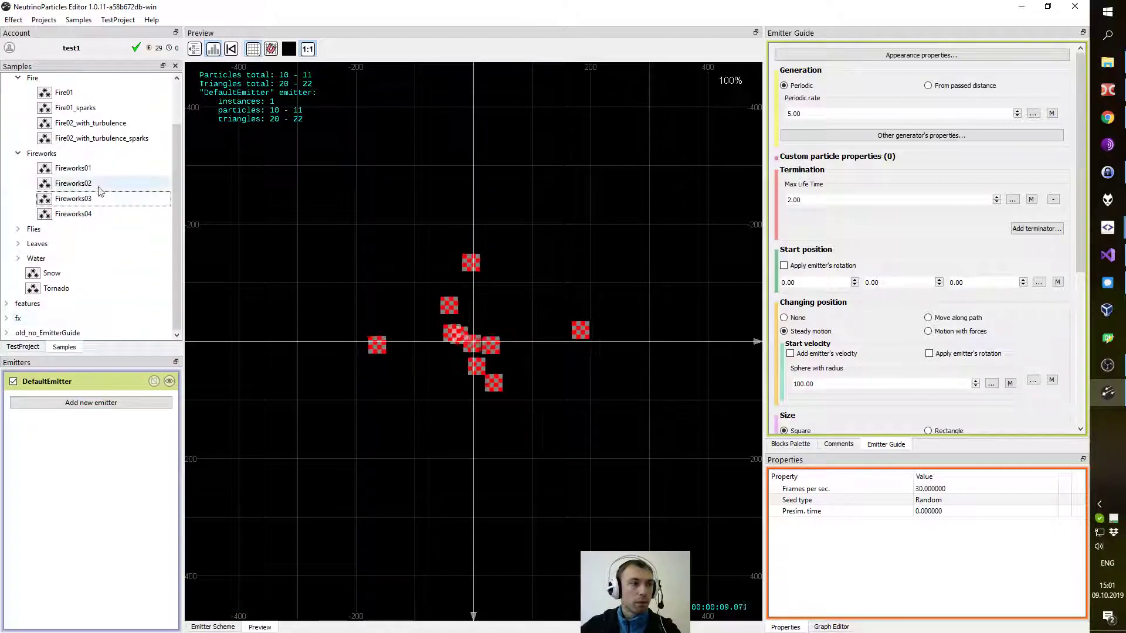
{"action": "left_click", "coordinate": [86, 201]}
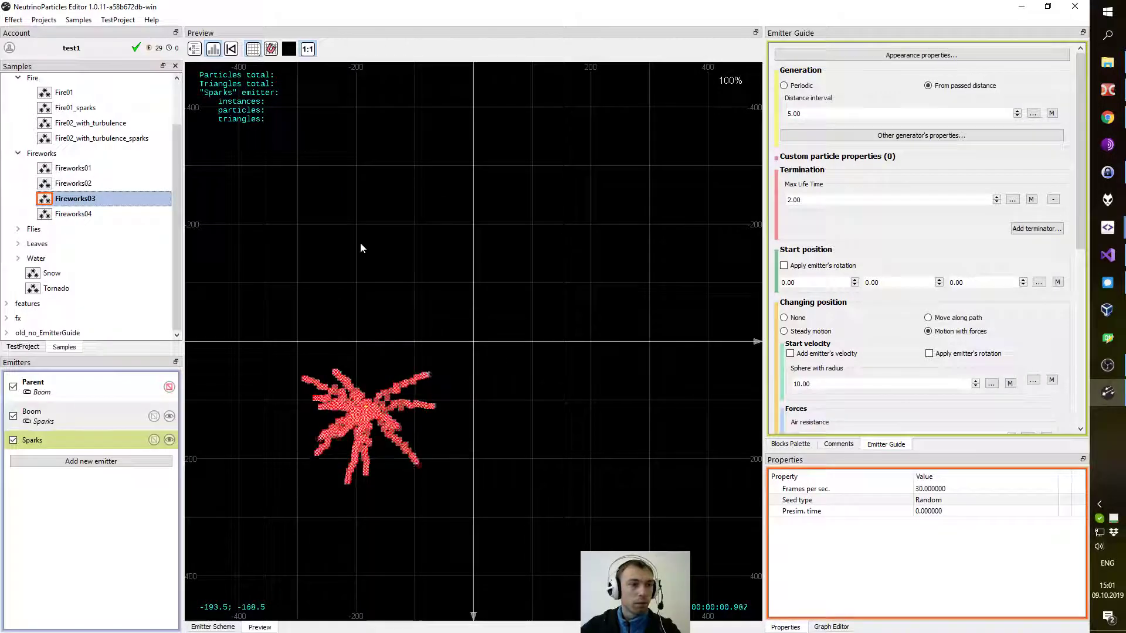
{"action": "mouse_move", "coordinate": [564, 360]}
{"action": "left_mouse_down"}
{"action": "mouse_move", "coordinate": [558, 331]}
{"action": "mouse_move", "coordinate": [560, 345]}
{"action": "left_mouse_up"}
{"action": "left_click_drag", "start_coordinate": [373, 361], "coordinate": [370, 372]}
{"action": "mouse_move", "coordinate": [75, 390]}
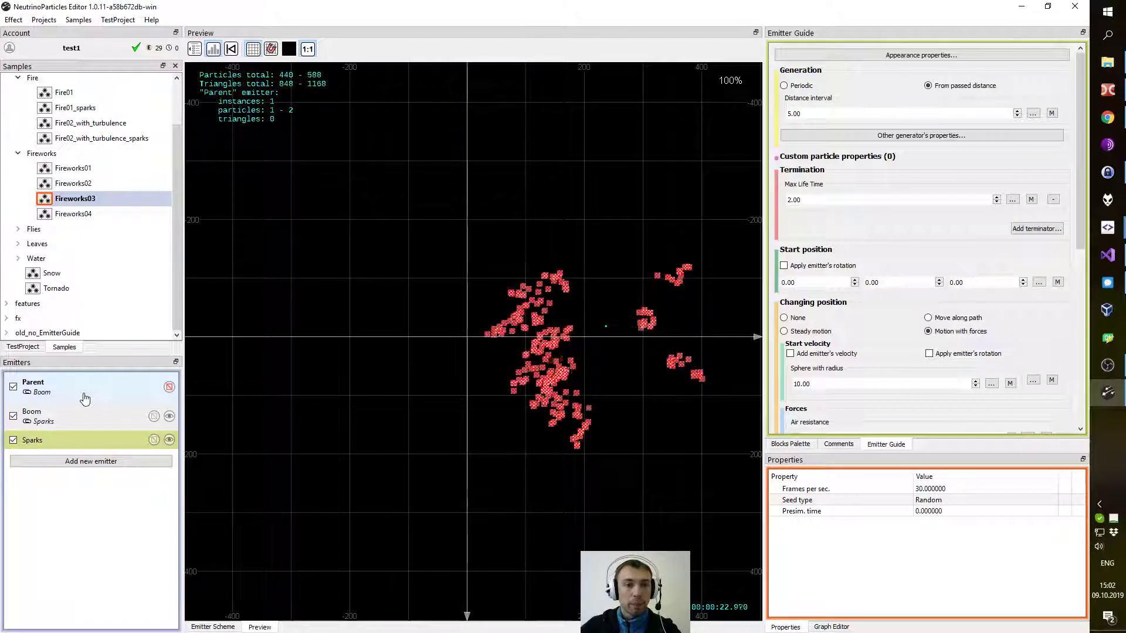
{"action": "left_click", "coordinate": [46, 411]}
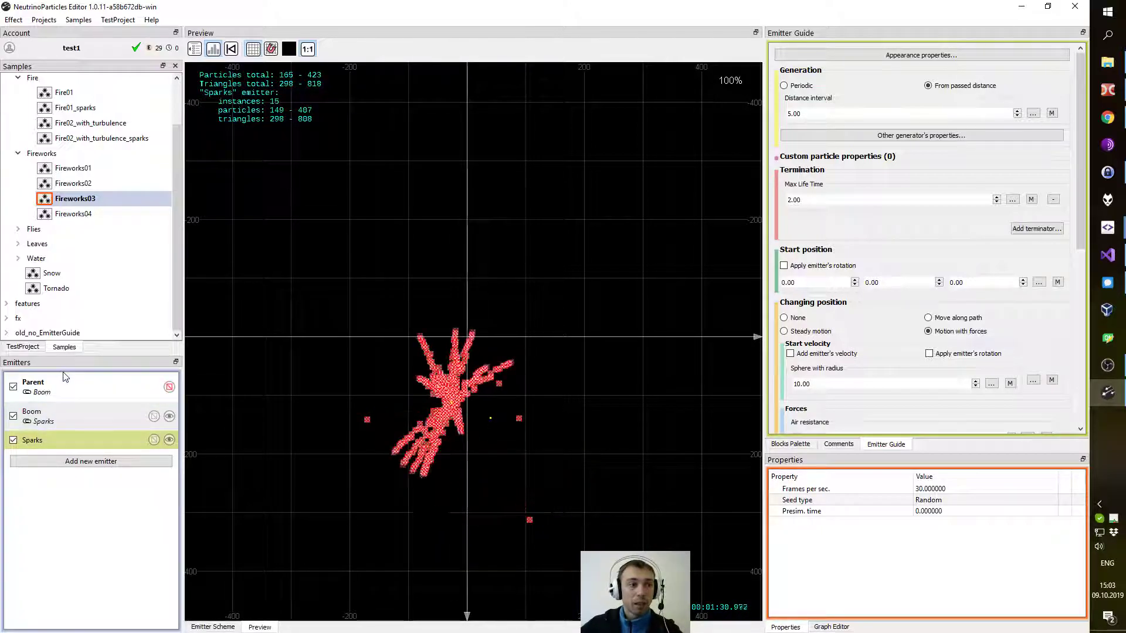
Reopen Fireworks03 in TestProject and set its default emitter's start position to Point between paths.
{"action": "left_click", "coordinate": [22, 347]}
{"action": "left_click", "coordinate": [82, 158]}
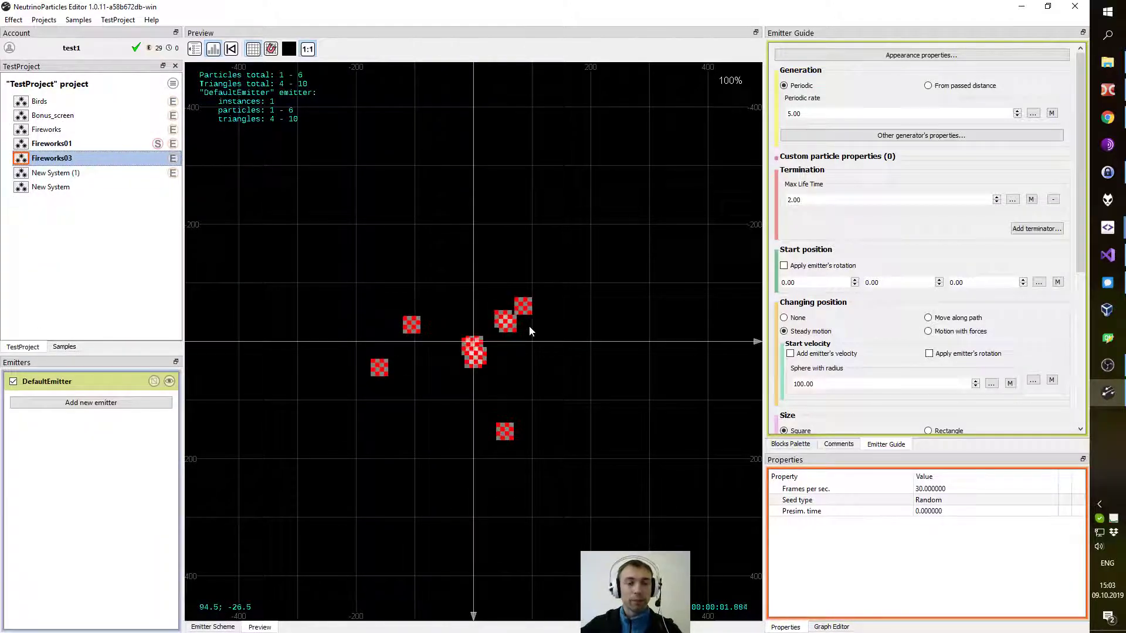
{"action": "left_click_drag", "start_coordinate": [511, 343], "coordinate": [453, 328]}
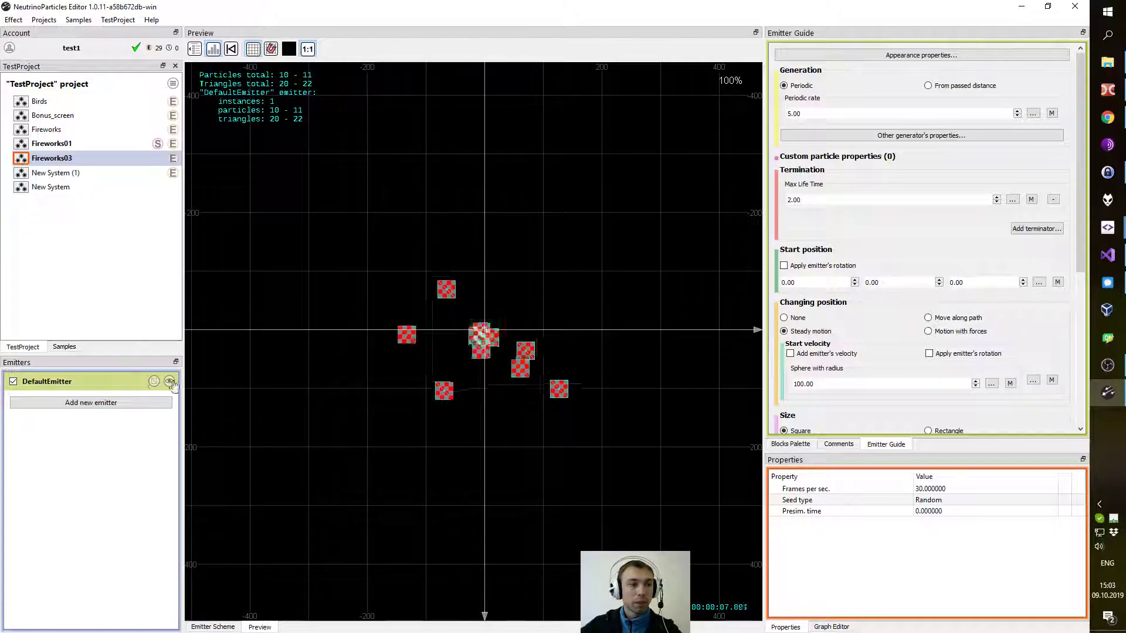
{"action": "left_click", "coordinate": [1039, 284]}
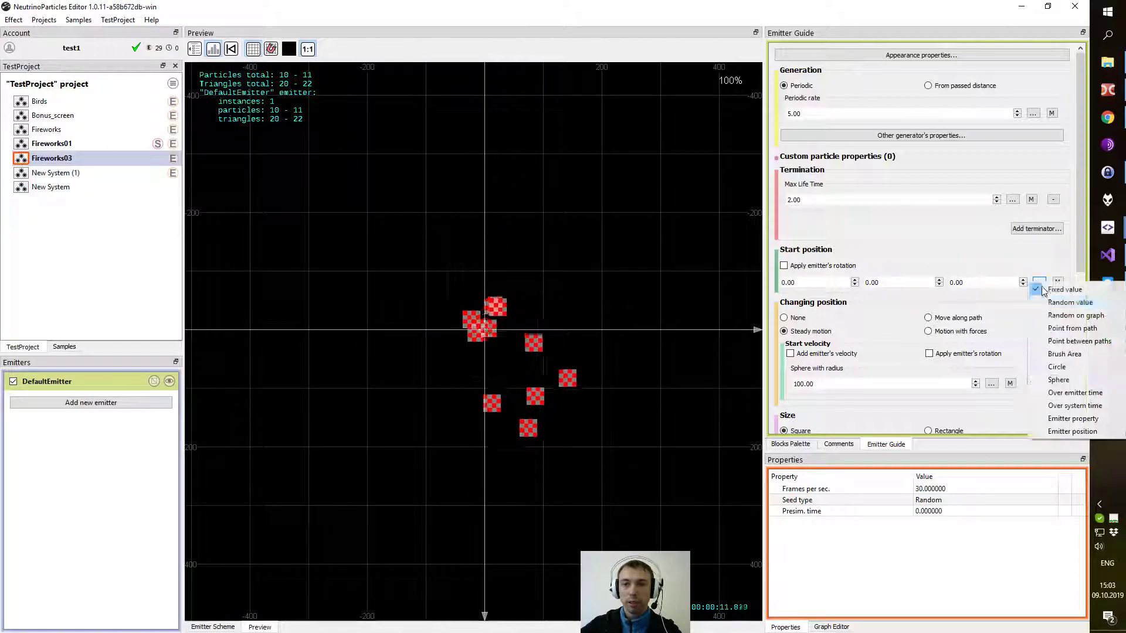
{"action": "left_click", "coordinate": [1082, 345]}
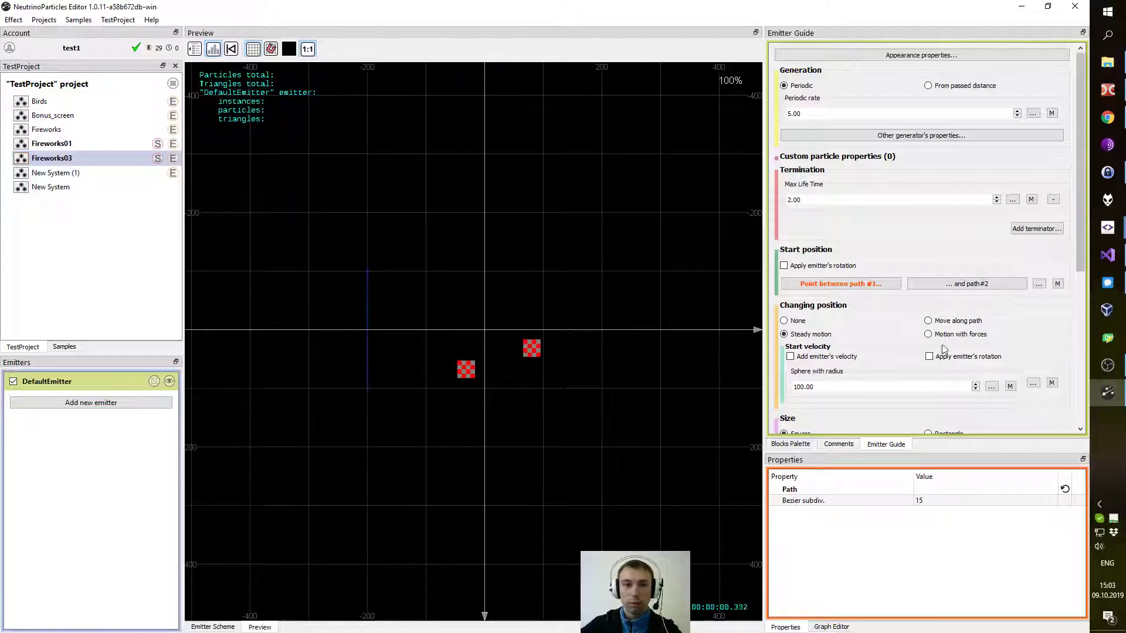
Place vertical path #1 at x about -400 and path #2 at x about 300, both spanning y about -300 to 200.
{"action": "left_click_drag", "start_coordinate": [369, 326], "coordinate": [250, 205]}
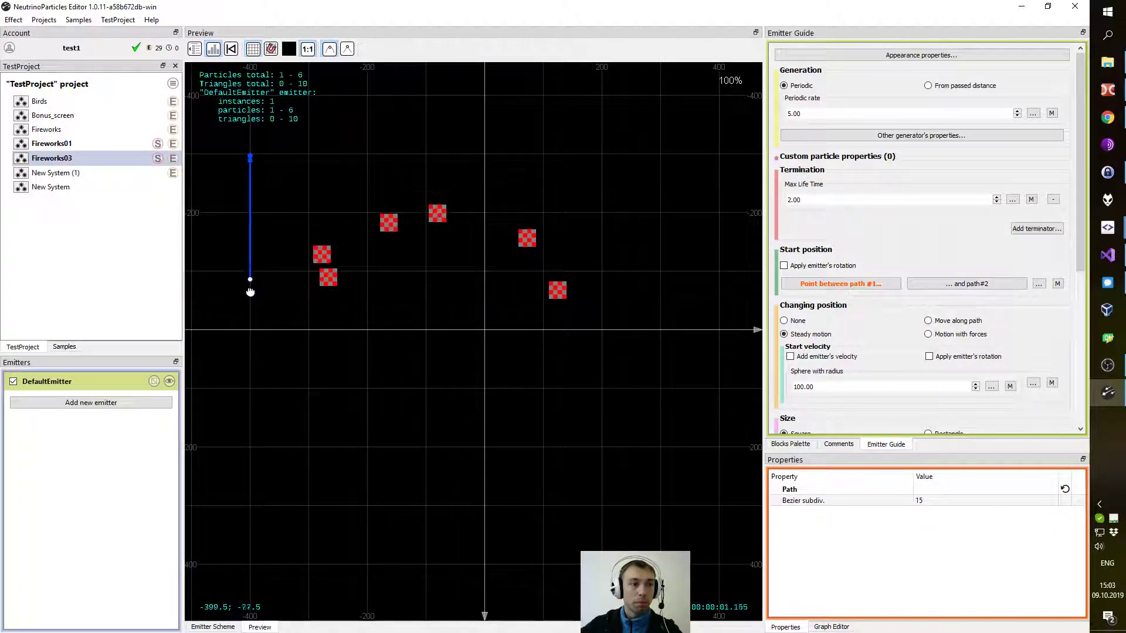
{"action": "left_click_drag", "start_coordinate": [239, 435], "coordinate": [252, 462]}
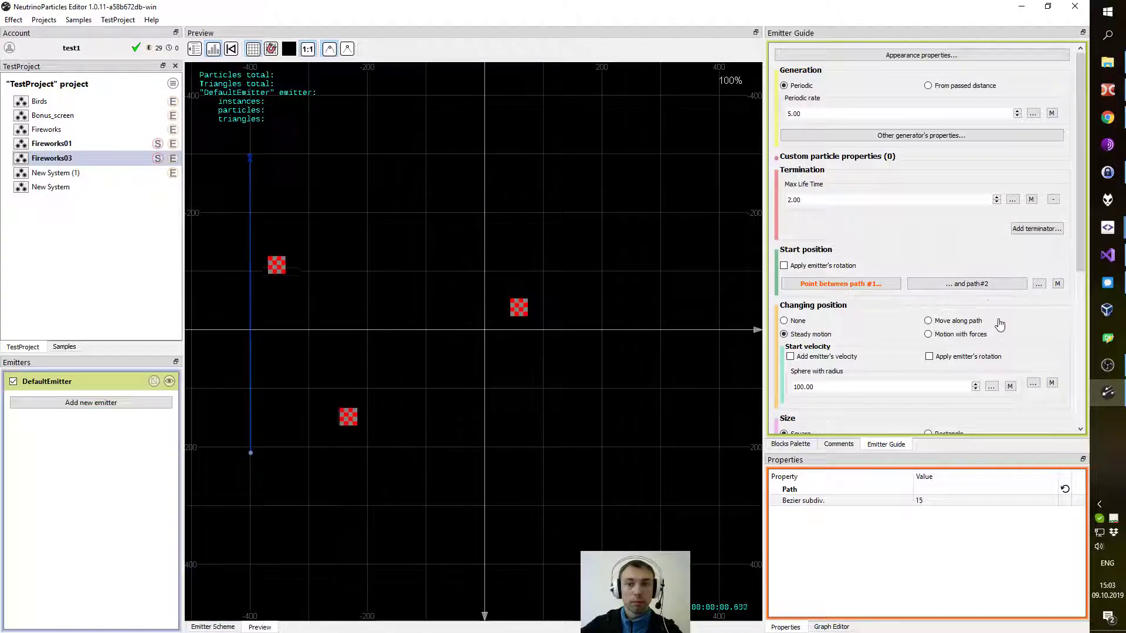
{"action": "left_click_drag", "start_coordinate": [604, 310], "coordinate": [664, 232]}
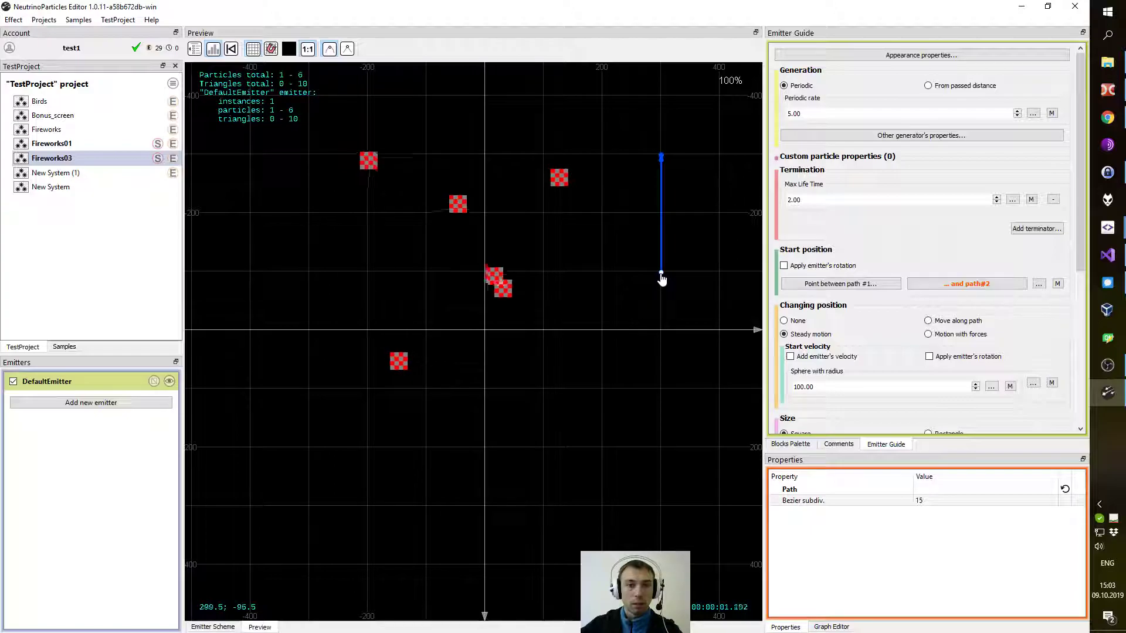
{"action": "left_click_drag", "start_coordinate": [657, 430], "coordinate": [660, 451]}
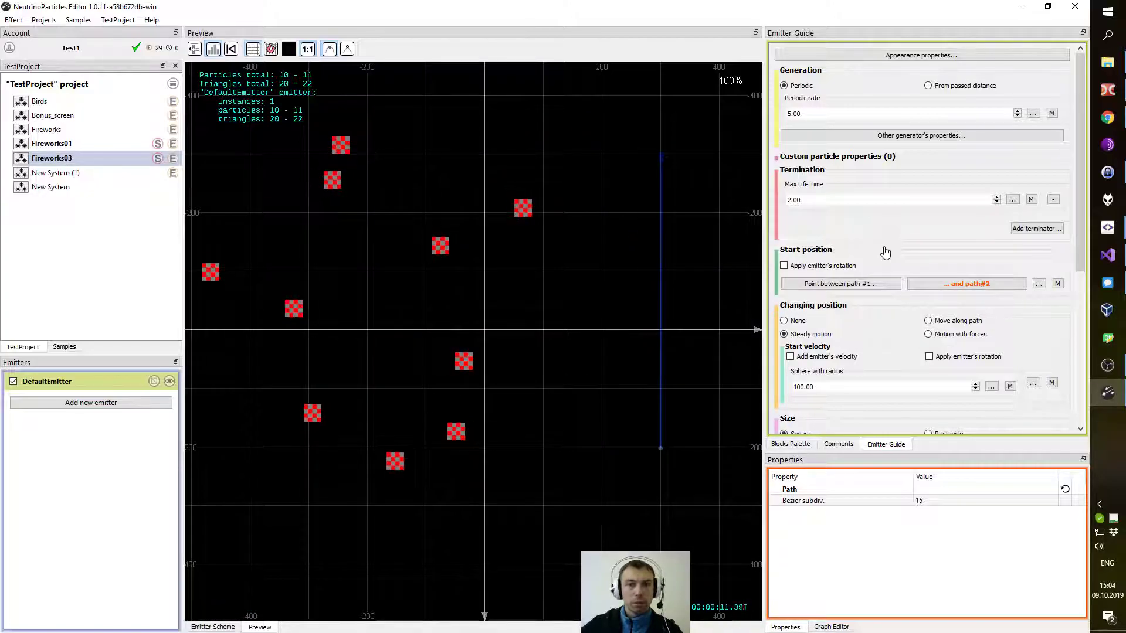
Set the emitter's changing position to None and its periodic generation rate to 1.5.
{"action": "scroll", "coordinate": [869, 317], "scroll_direction": "down", "scroll_amount": 4}
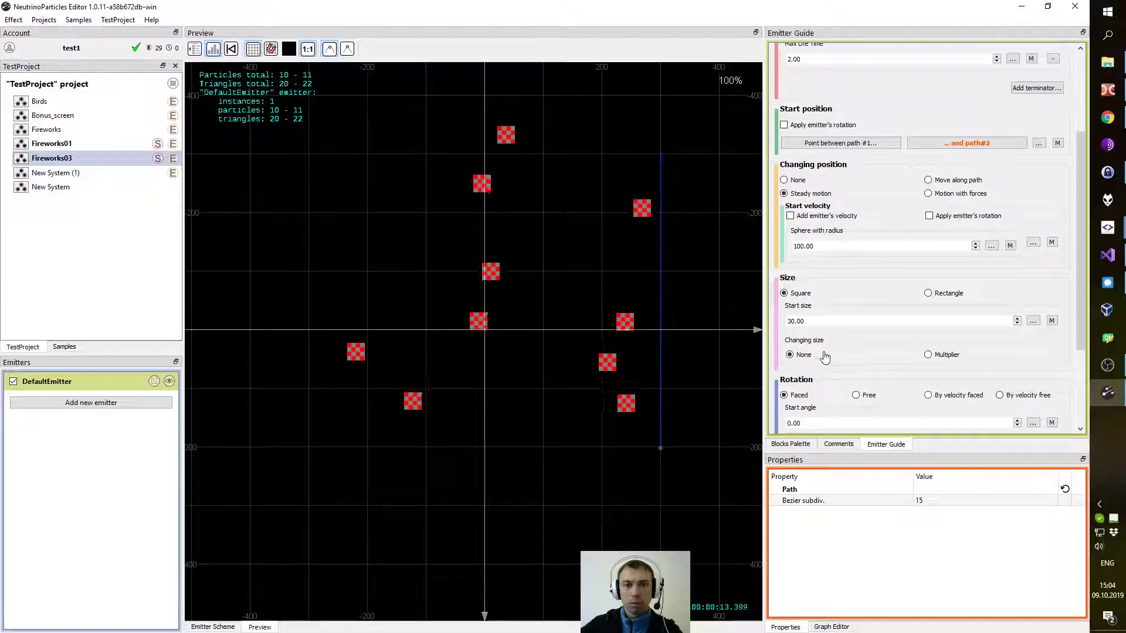
{"action": "left_click", "coordinate": [786, 181]}
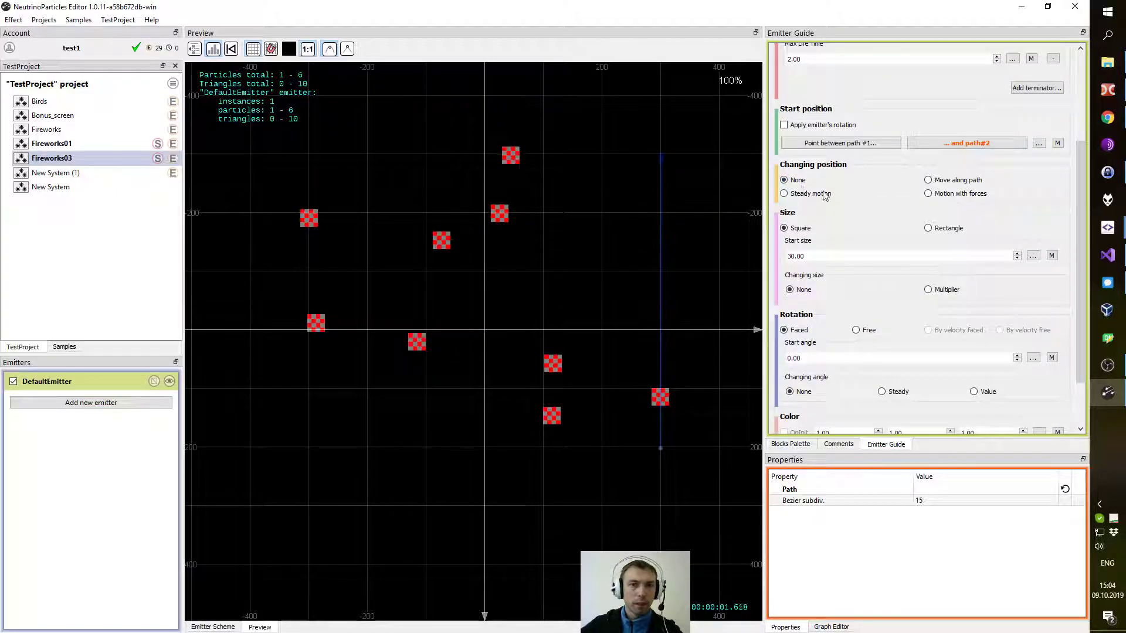
{"action": "scroll", "coordinate": [883, 245], "scroll_direction": "up", "scroll_amount": 2}
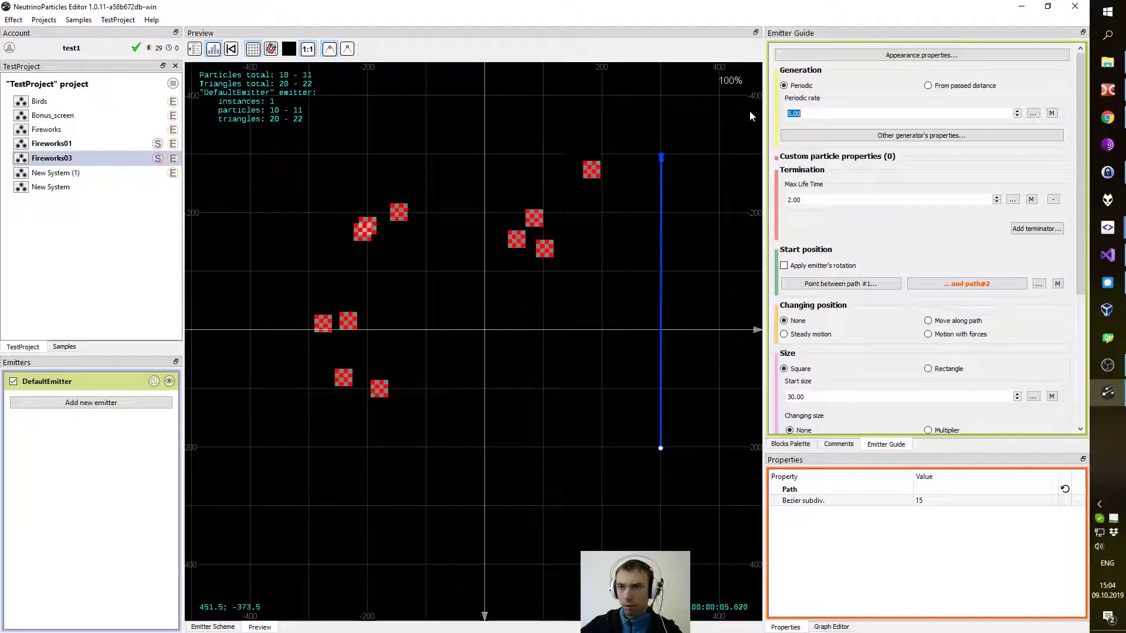
{"action": "type", "text": "1.5"}
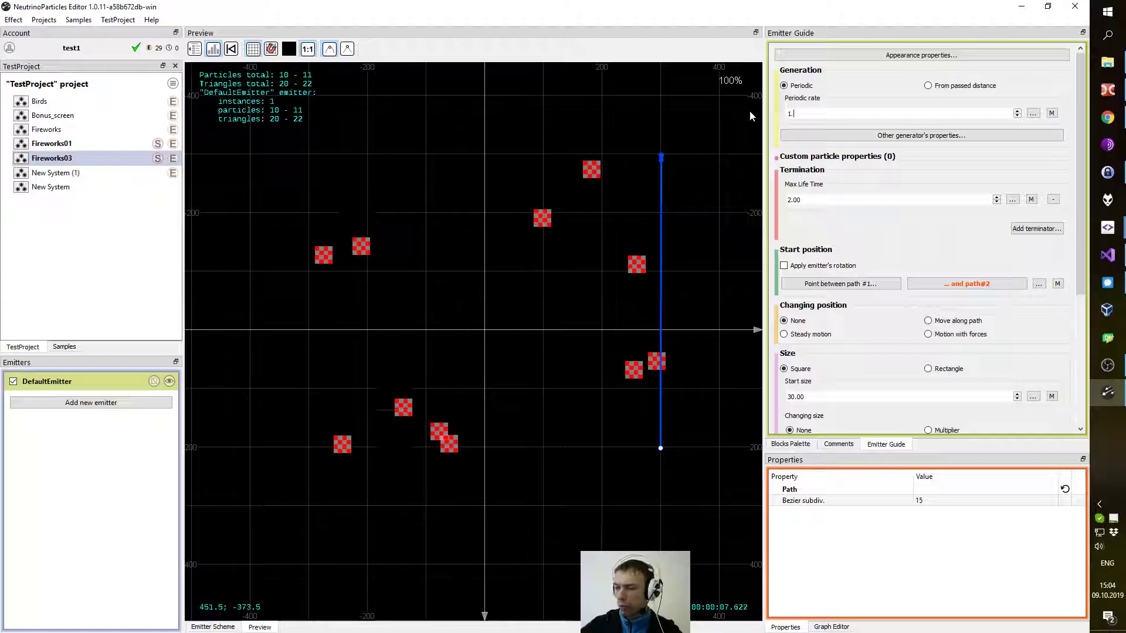
{"action": "key", "text": "Return"}
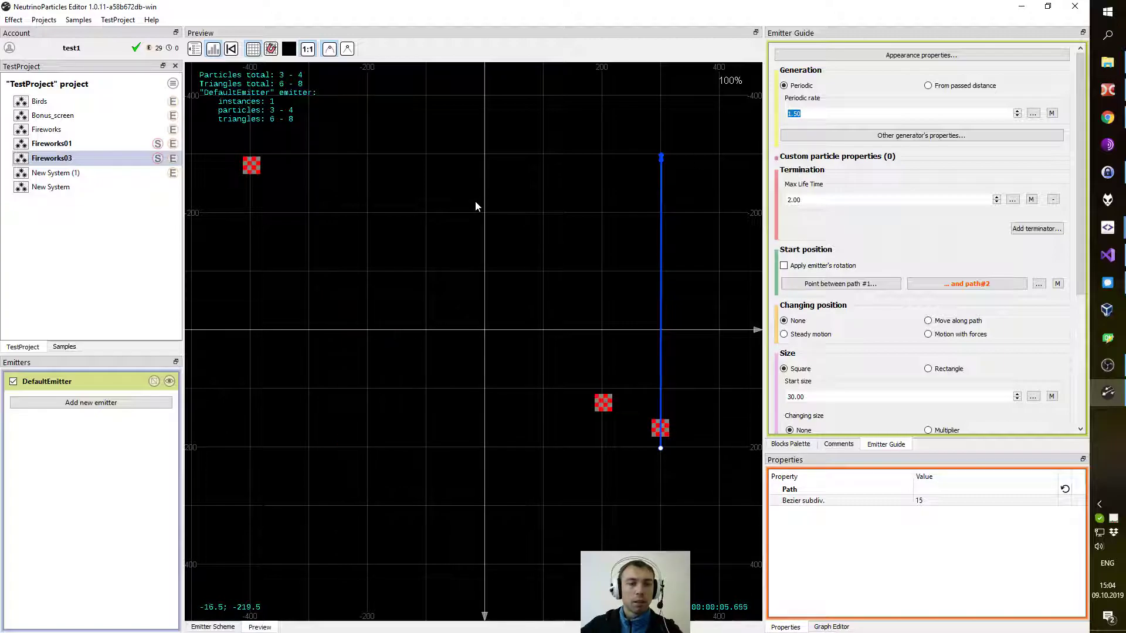
Turn off the Exportable appearance property of the default emitter and rename the emitter as Parent.
{"action": "left_click", "coordinate": [897, 56]}
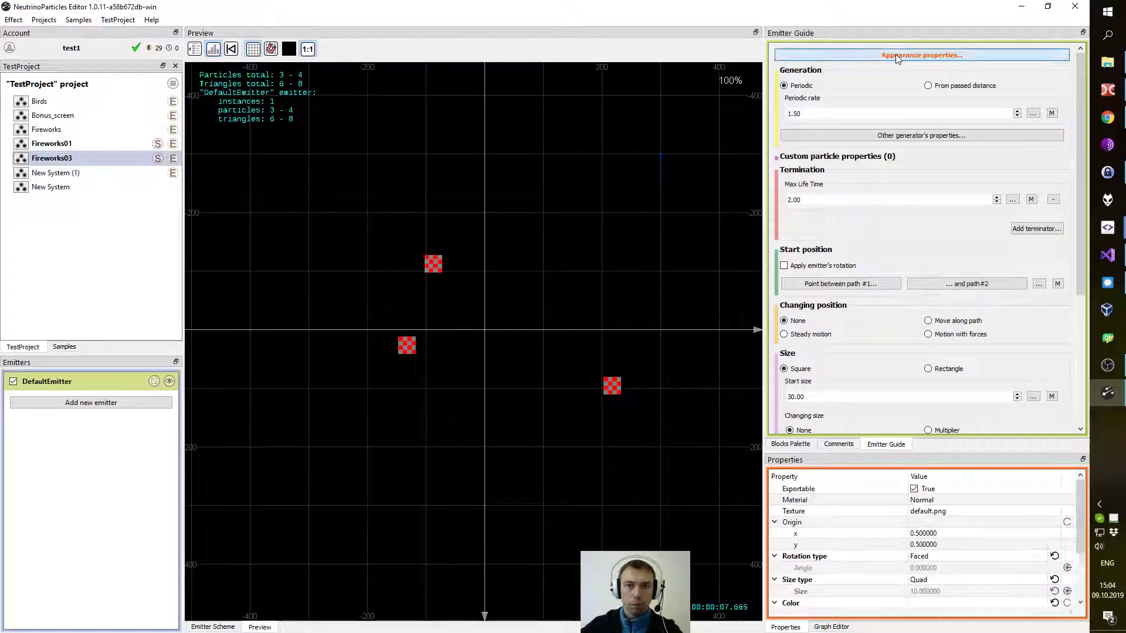
{"action": "left_click", "coordinate": [915, 489]}
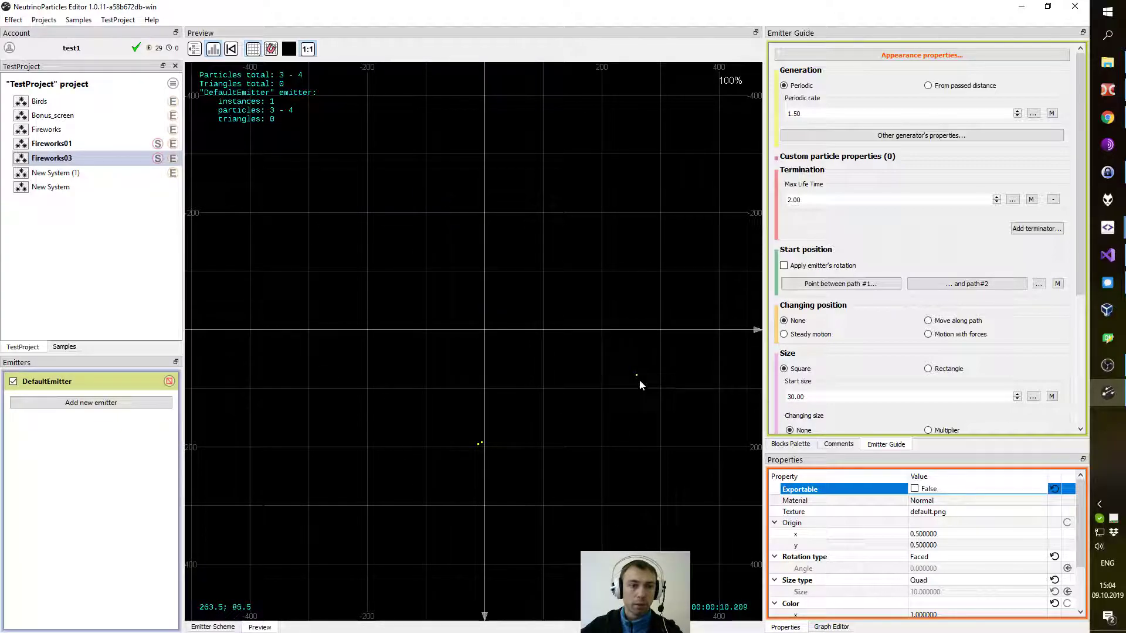
{"action": "right_click", "coordinate": [66, 384]}
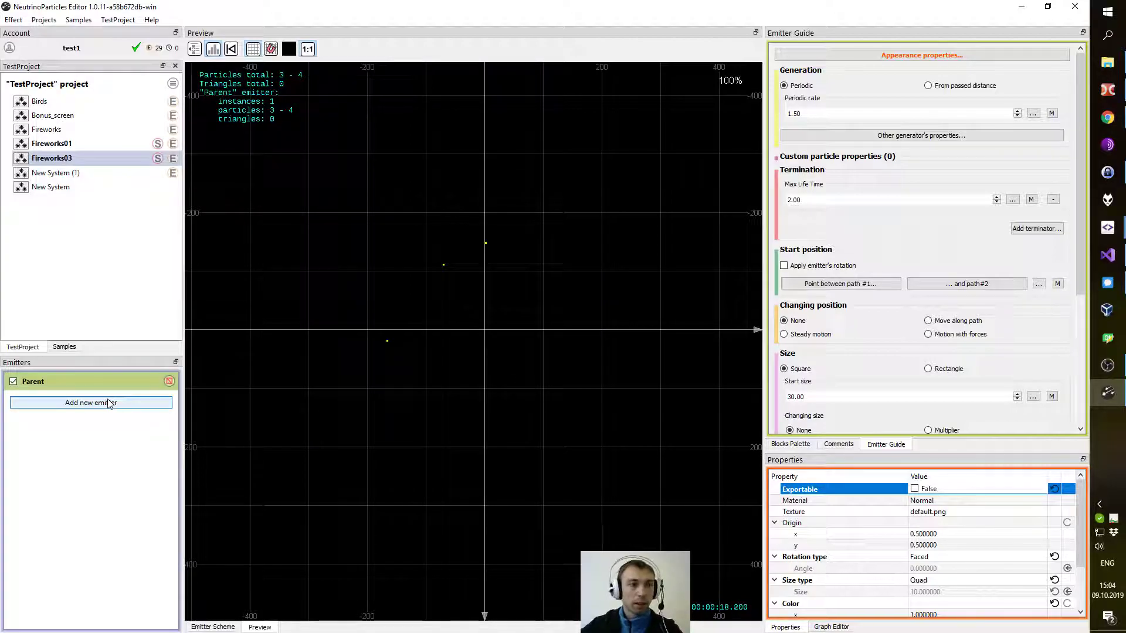
Add a second emitter named Boom and turn off its Standalone property.
{"action": "left_click", "coordinate": [85, 403]}
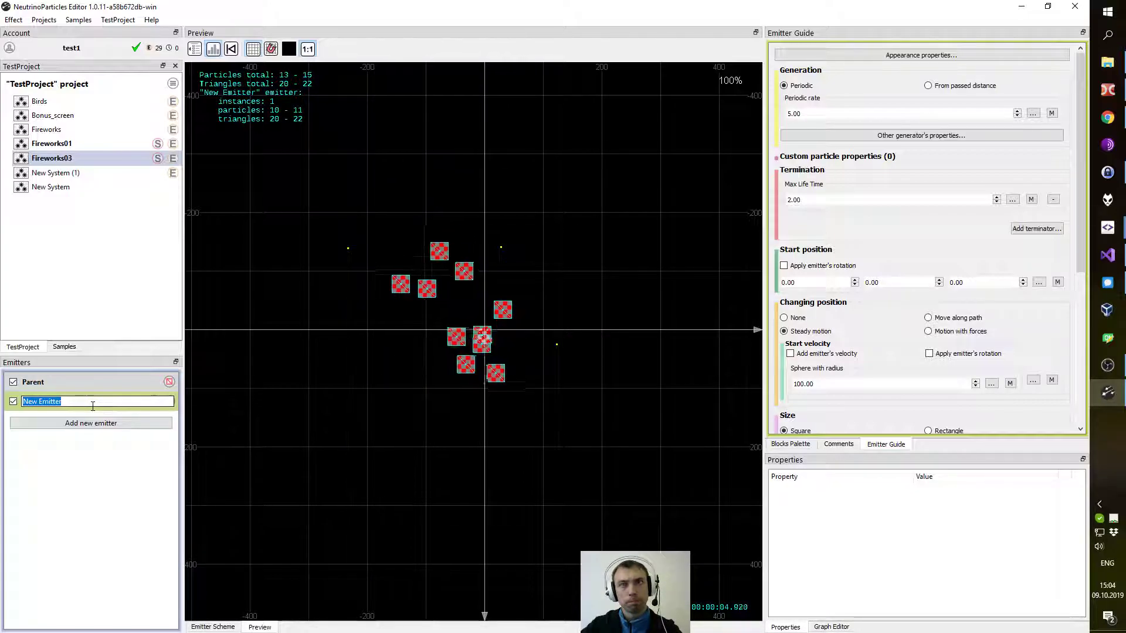
{"action": "type", "text": "Boom"}
{"action": "key", "text": "Return"}
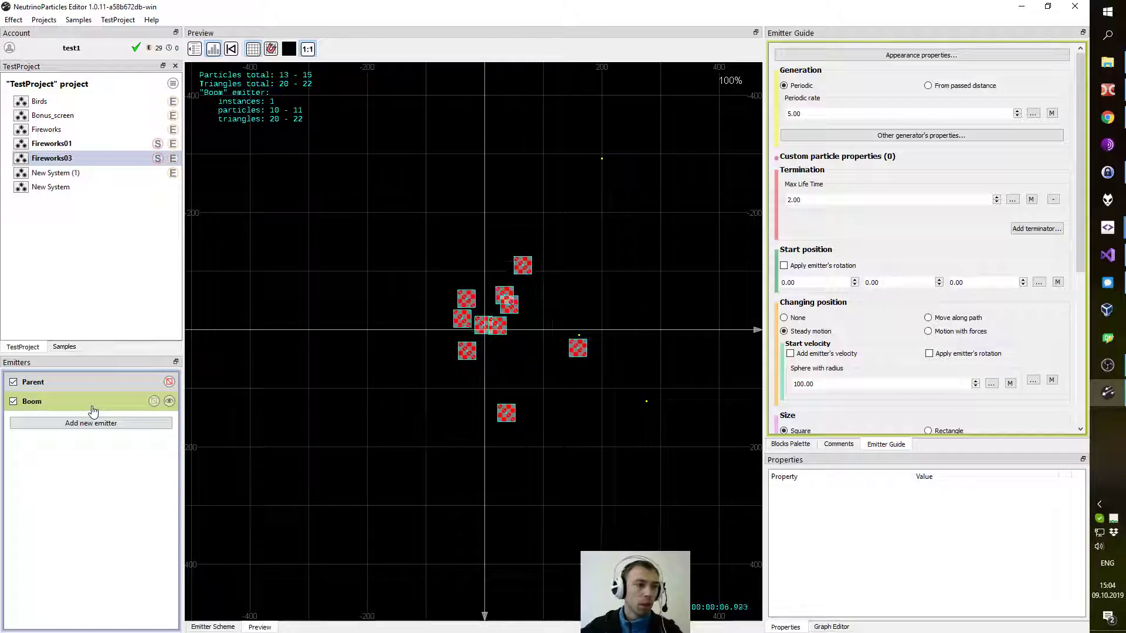
{"action": "left_click", "coordinate": [96, 409]}
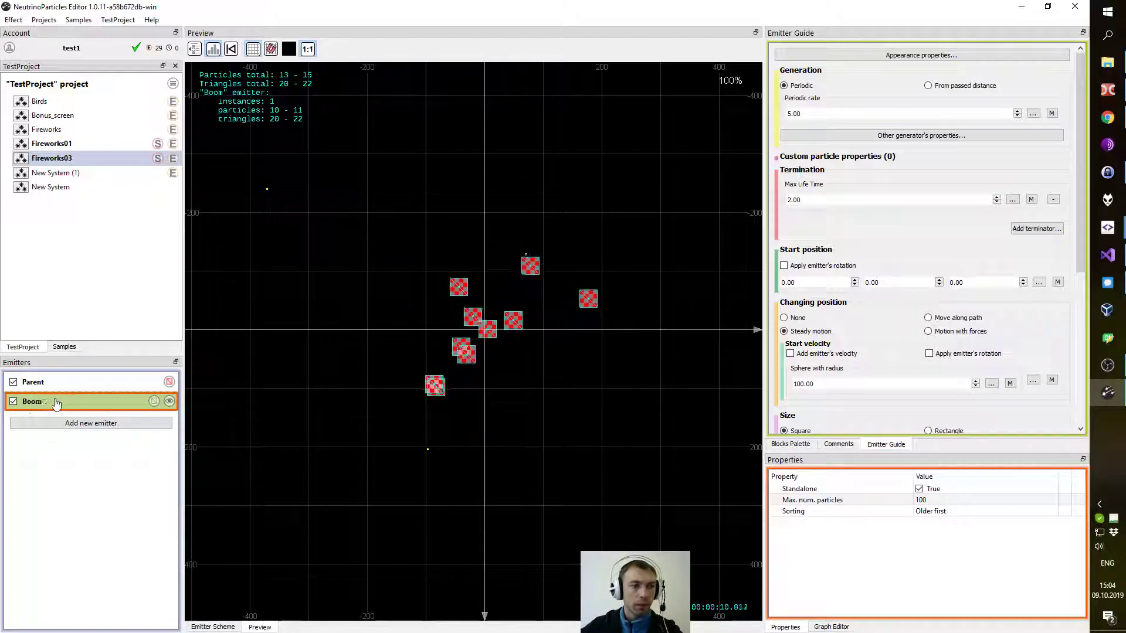
{"action": "left_click", "coordinate": [920, 489]}
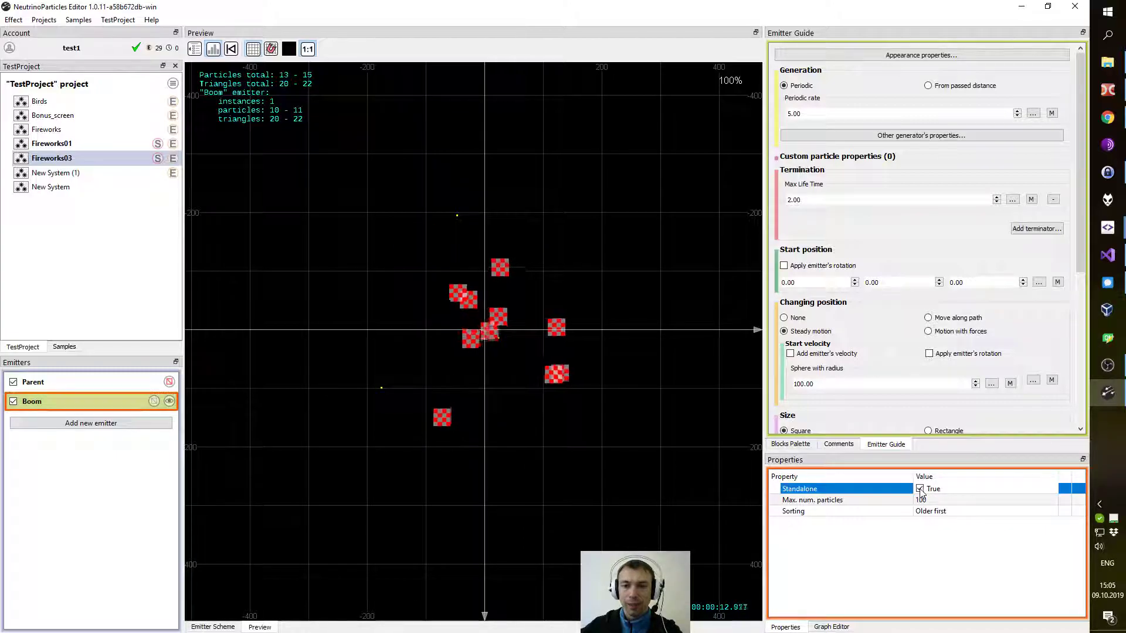
{"action": "left_click", "coordinate": [919, 489]}
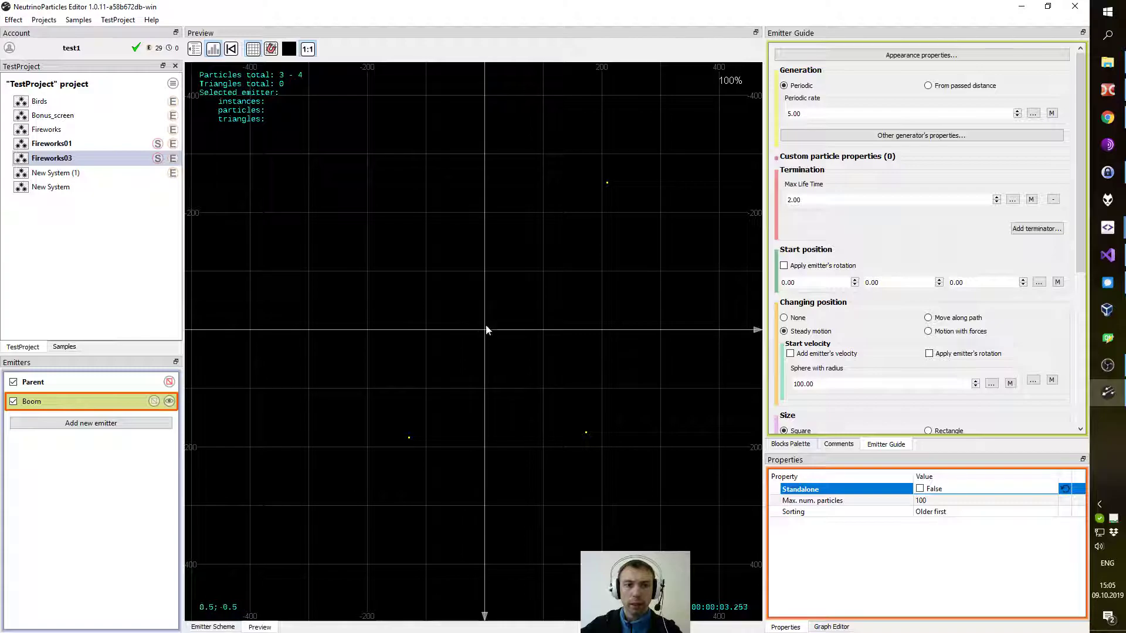
Add an AttachedEmitter block to the particle properties in the Parent emitter's scheme and set its connected emitter to Boom.
{"action": "left_click", "coordinate": [64, 387]}
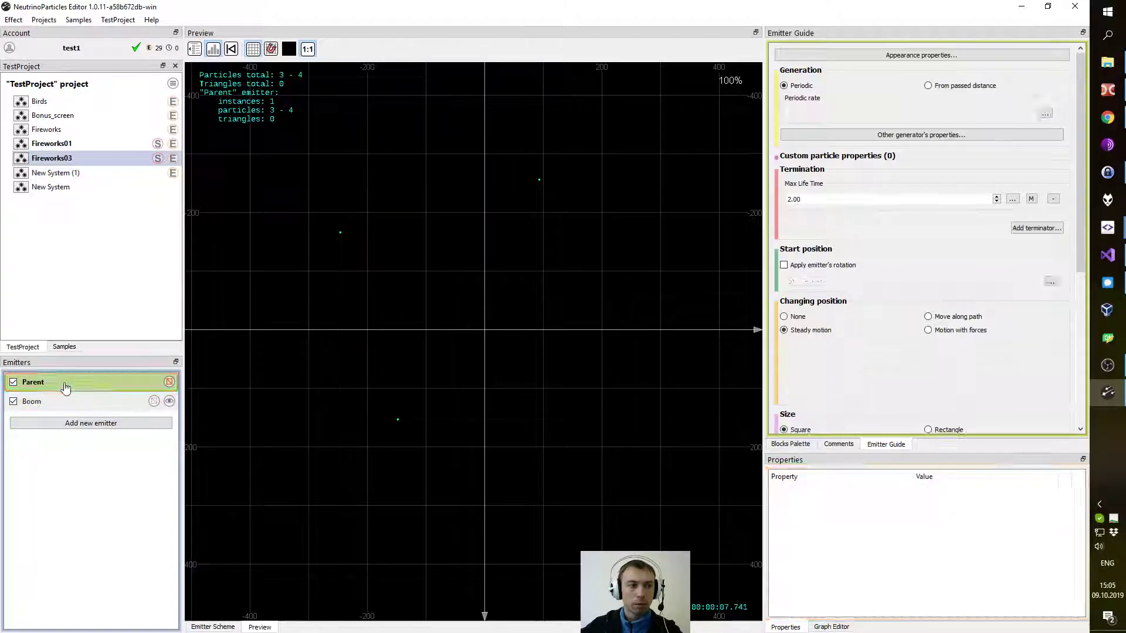
{"action": "left_click", "coordinate": [212, 627]}
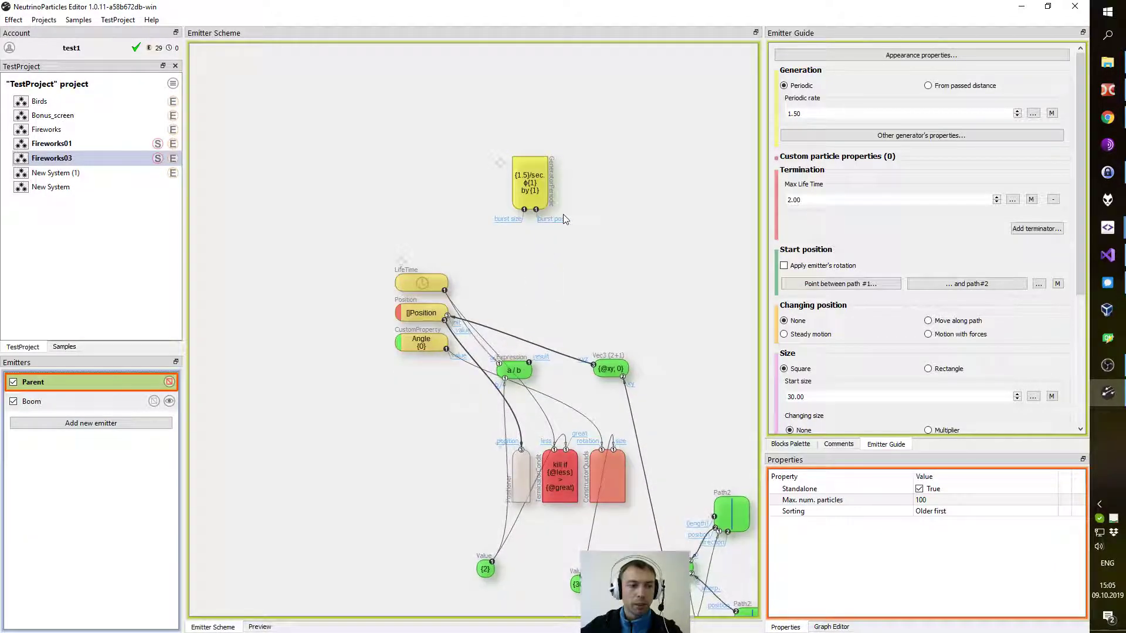
{"action": "left_click", "coordinate": [787, 444]}
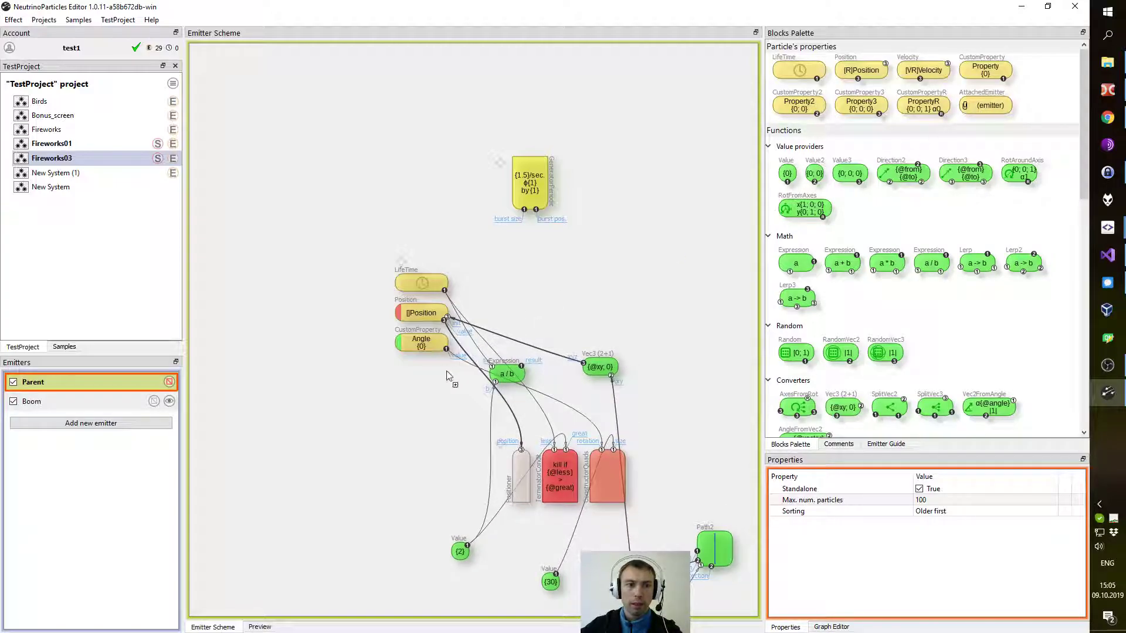
{"action": "left_click_drag", "start_coordinate": [454, 371], "coordinate": [429, 387]}
{"action": "left_click_drag", "start_coordinate": [562, 321], "coordinate": [467, 227]}
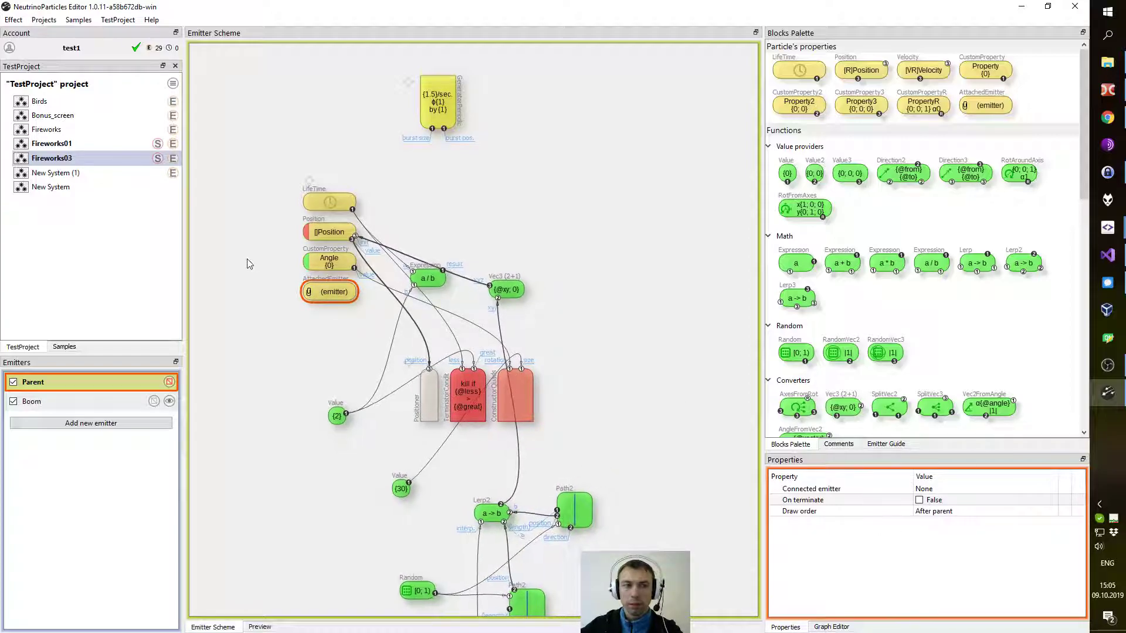
{"action": "left_click", "coordinate": [951, 488]}
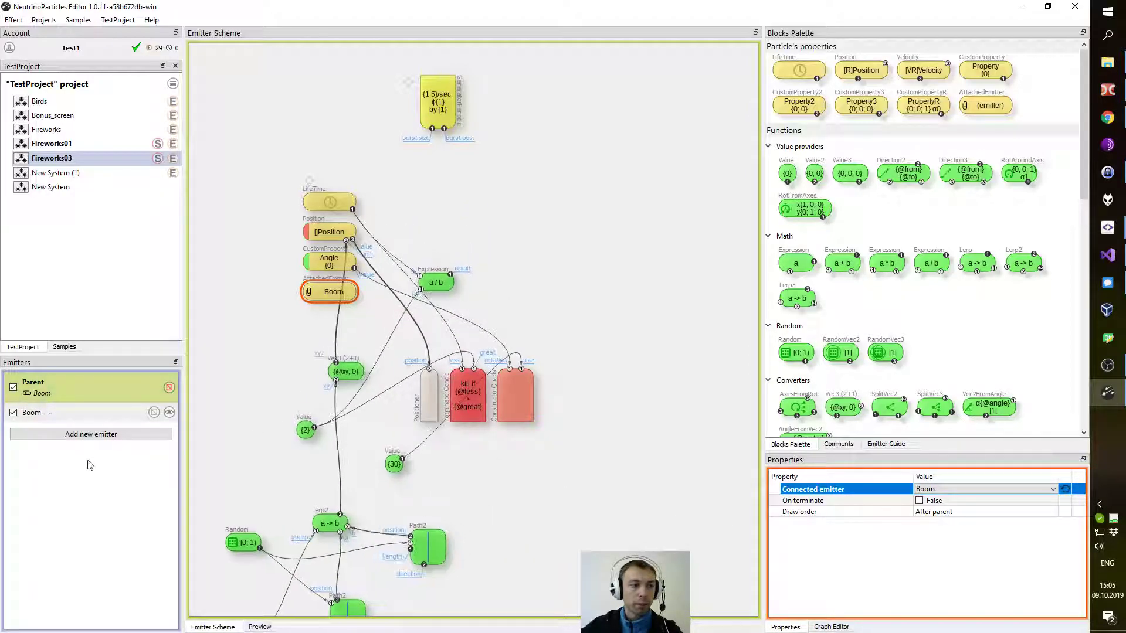
Preview the attached Boom emitter's behavior and inspect the Parent emitter's Max Life Time.
{"action": "left_click", "coordinate": [260, 626]}
{"action": "left_click_drag", "start_coordinate": [382, 435], "coordinate": [602, 350]}
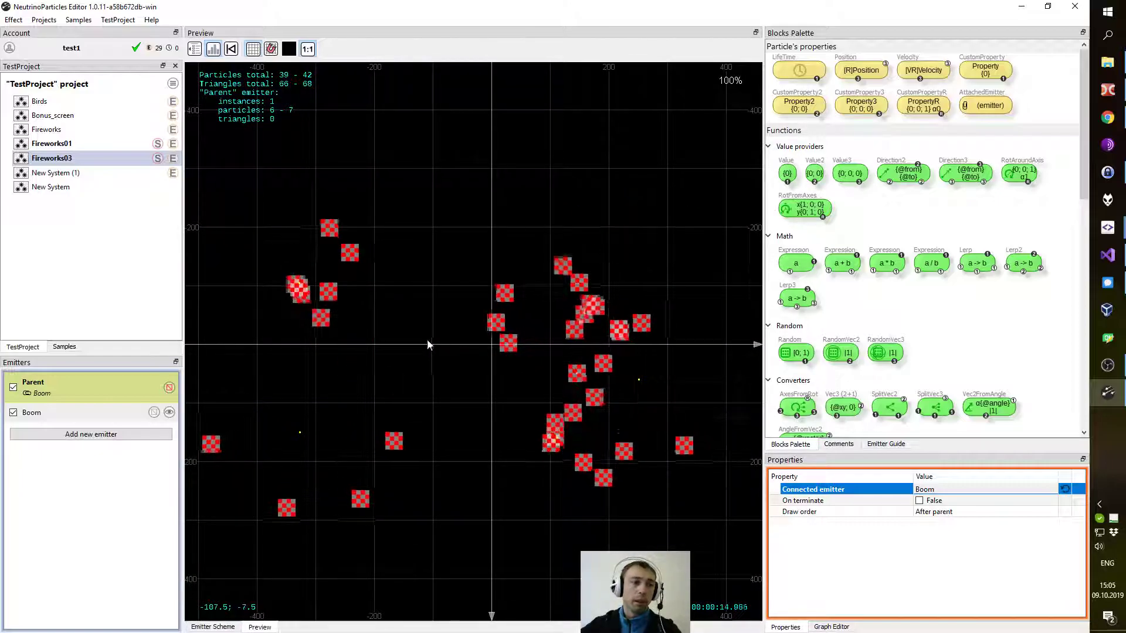
{"action": "left_click", "coordinate": [67, 392]}
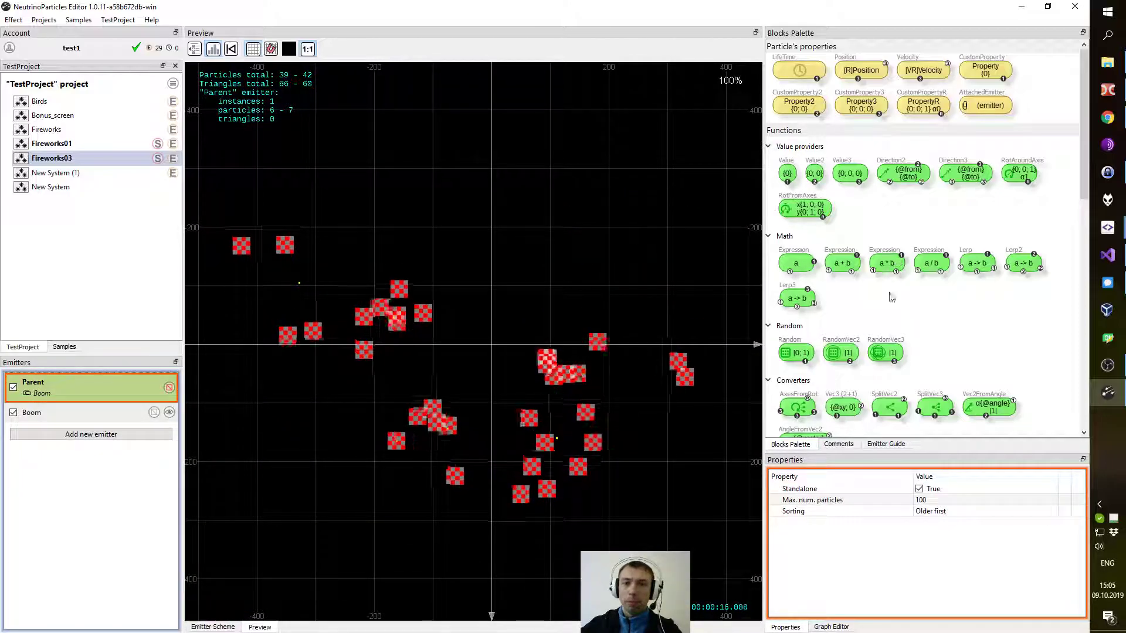
{"action": "left_click", "coordinate": [886, 443]}
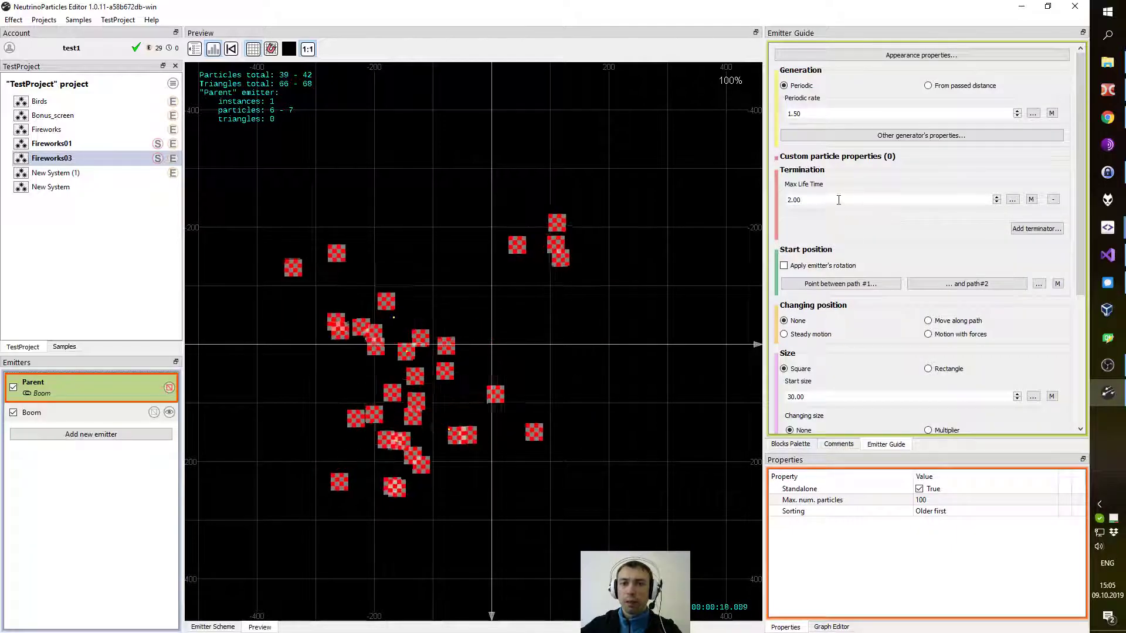
{"action": "double_click", "coordinate": [780, 198]}
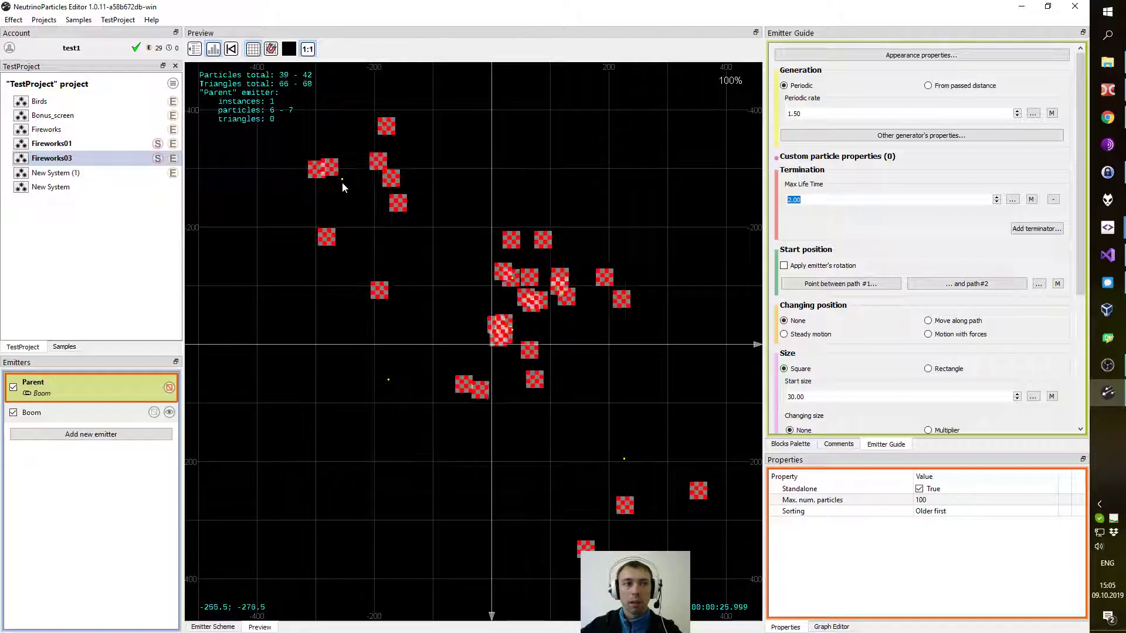
Enable fixed shots in the Boom emitter's generator properties and set Fixed shots to 1.
{"action": "mouse_move", "coordinate": [87, 416]}
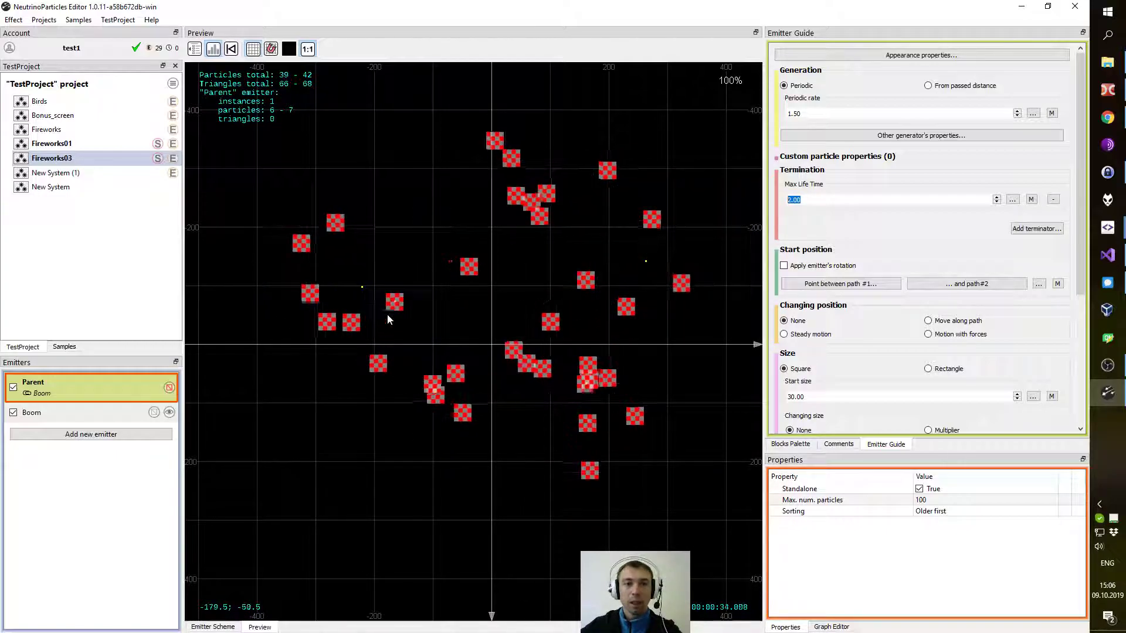
{"action": "left_click", "coordinate": [74, 414]}
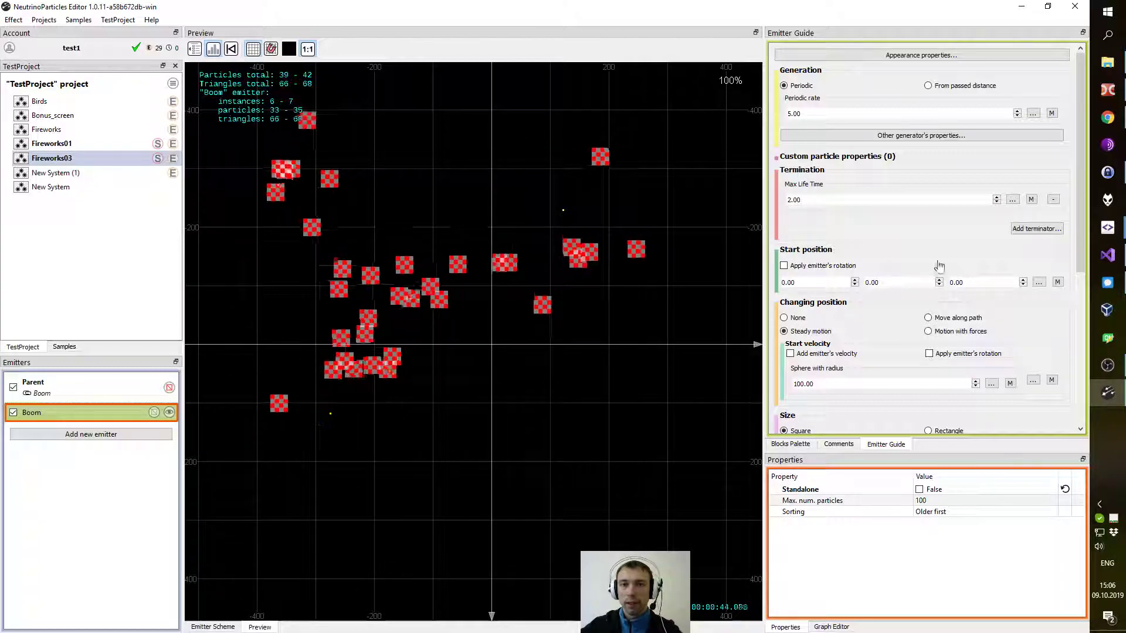
{"action": "left_click", "coordinate": [893, 137]}
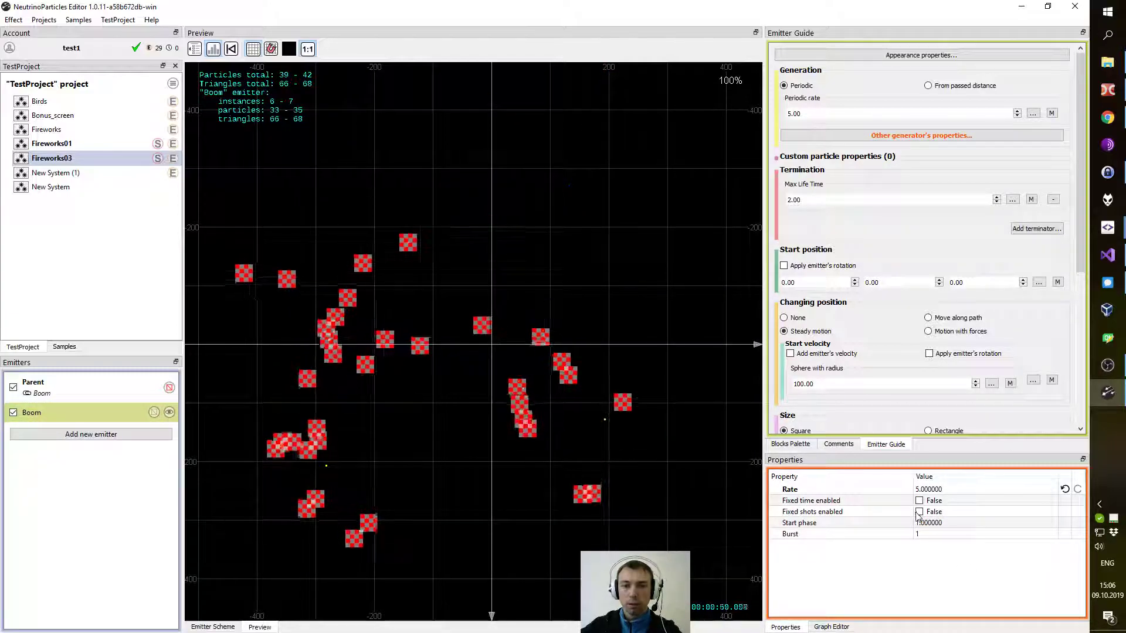
{"action": "left_click", "coordinate": [919, 513]}
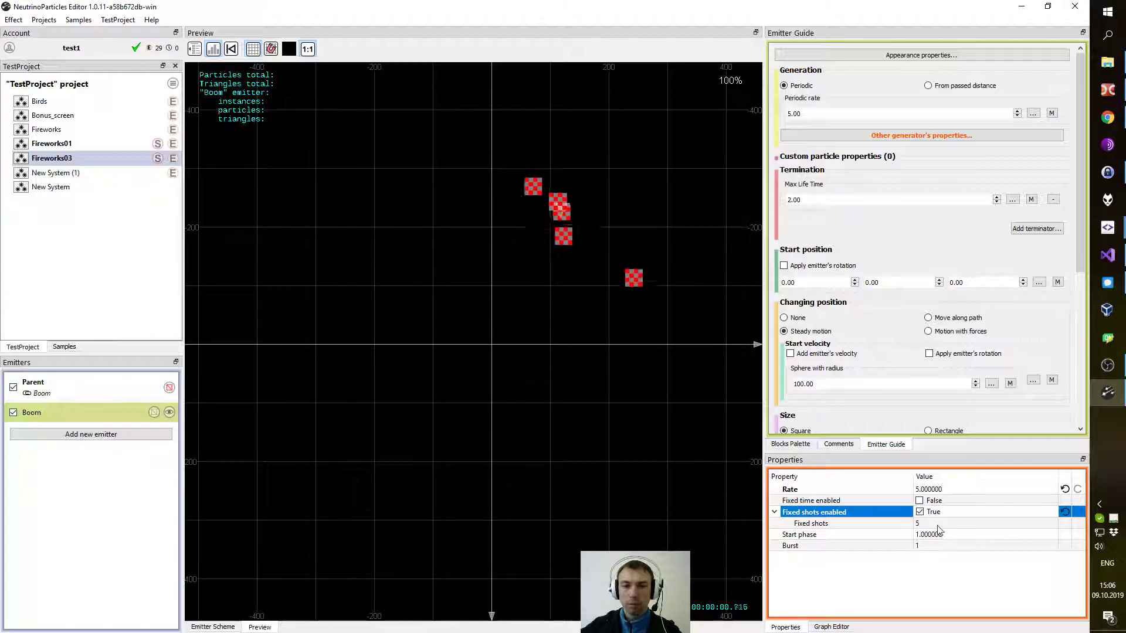
{"action": "left_click", "coordinate": [942, 523]}
{"action": "type", "text": "1"}
{"action": "key", "text": "Return"}
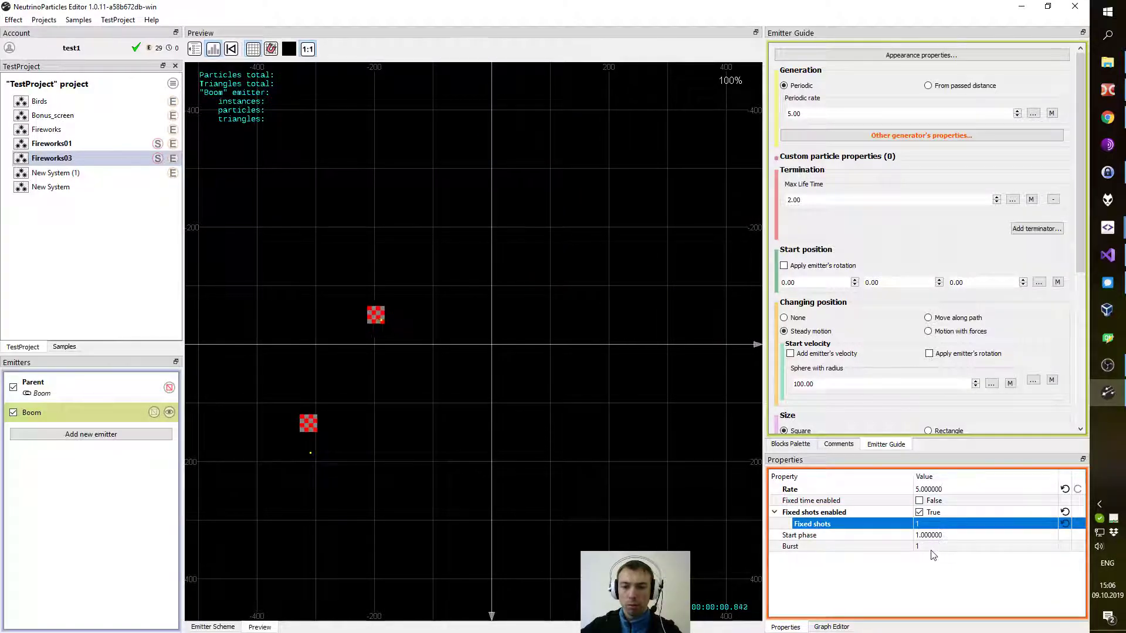
Set the Burst value of the Boom emitter's generator to 15.
{"action": "left_click", "coordinate": [931, 547]}
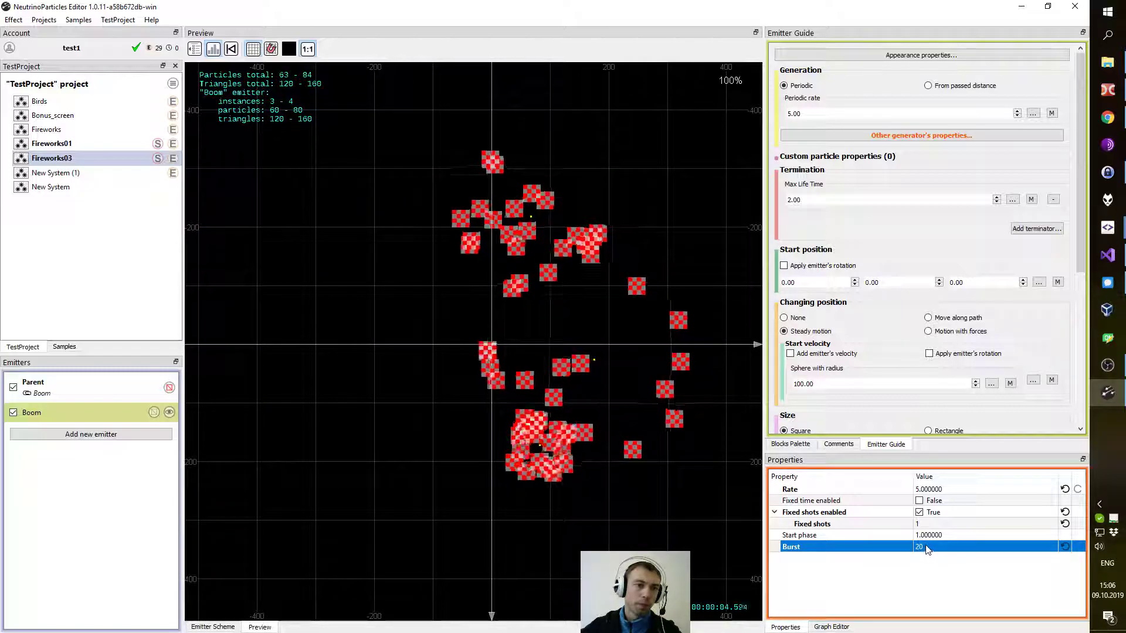
{"action": "left_click", "coordinate": [932, 546]}
{"action": "type", "text": "15"}
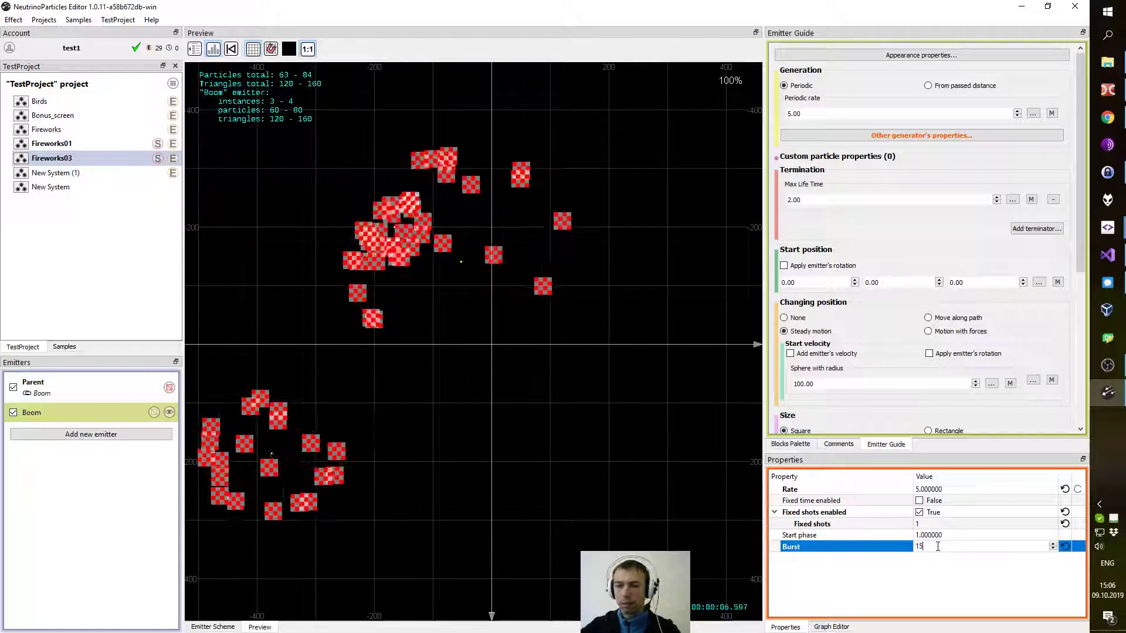
{"action": "key", "text": "Return"}
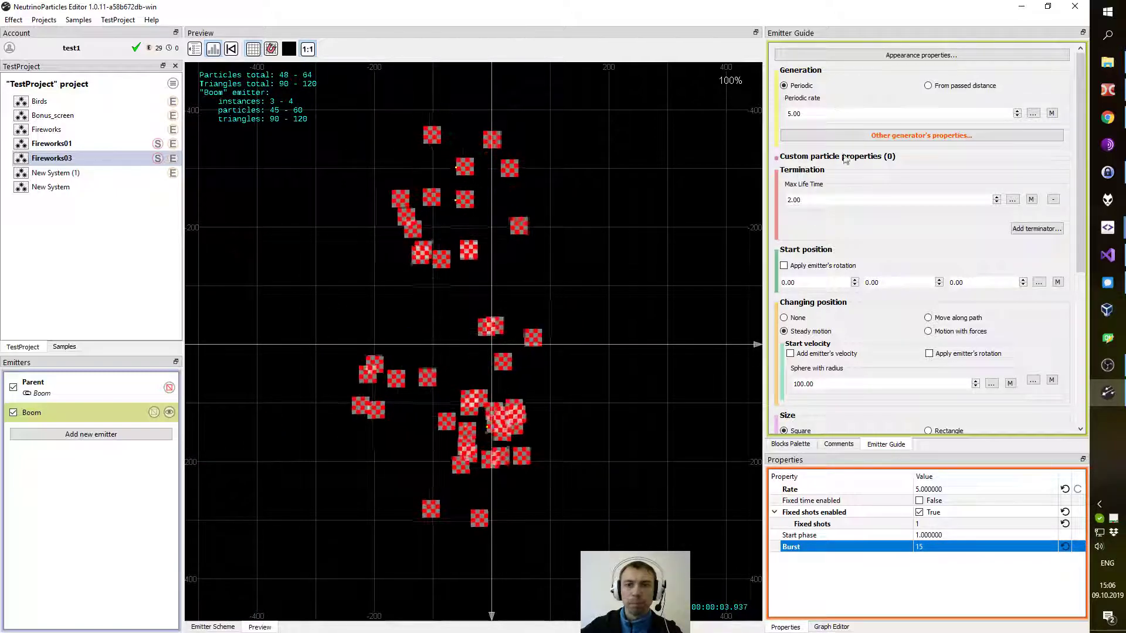
Set the start size of the Boom emitter's particles to 15.
{"action": "scroll", "coordinate": [829, 264], "scroll_direction": "down", "scroll_amount": 3}
{"action": "double_click", "coordinate": [824, 320]}
{"action": "type", "text": "15"}
{"action": "key", "text": "Return"}
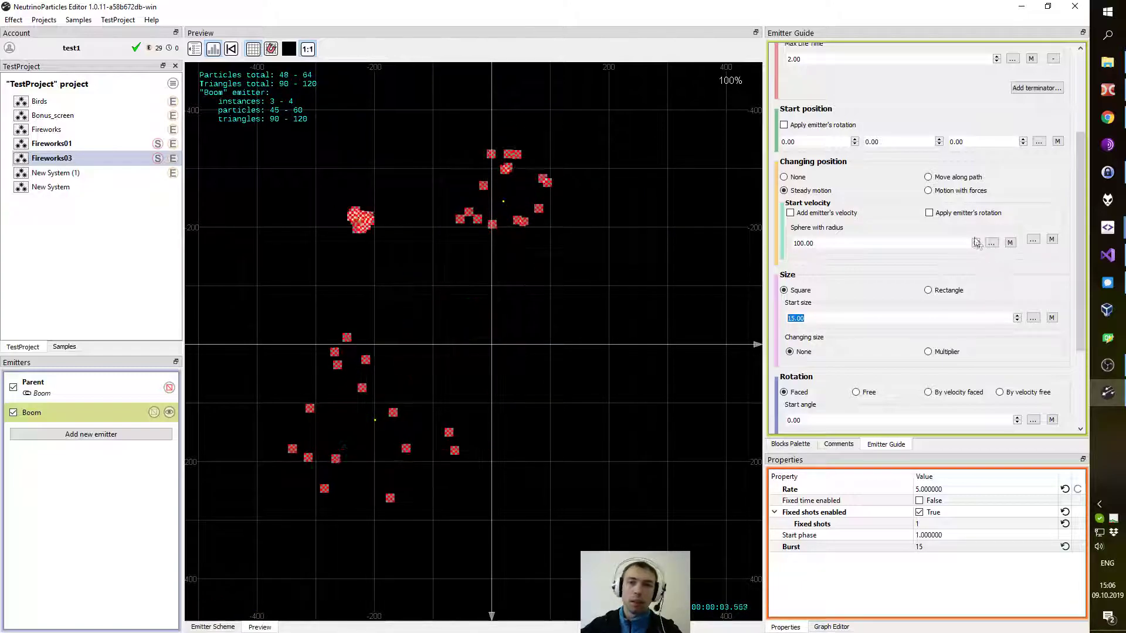
Switch Boom's changing position to Motion with forces and set the air resistance to 0.5.
{"action": "left_click_drag", "start_coordinate": [1081, 227], "coordinate": [1082, 250]}
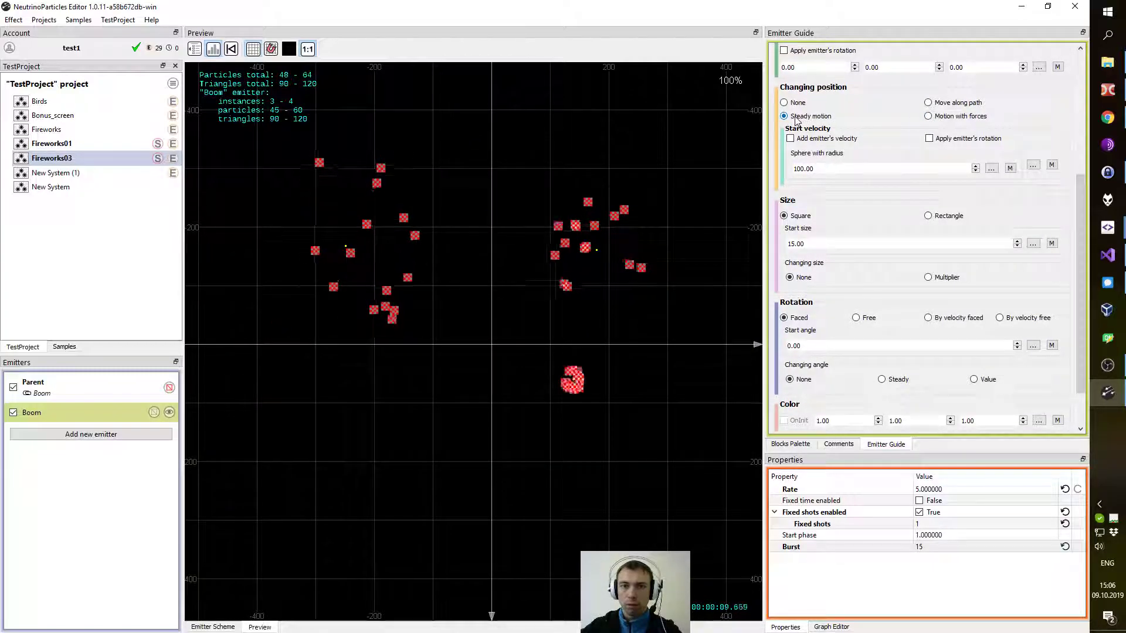
{"action": "left_click", "coordinate": [927, 116]}
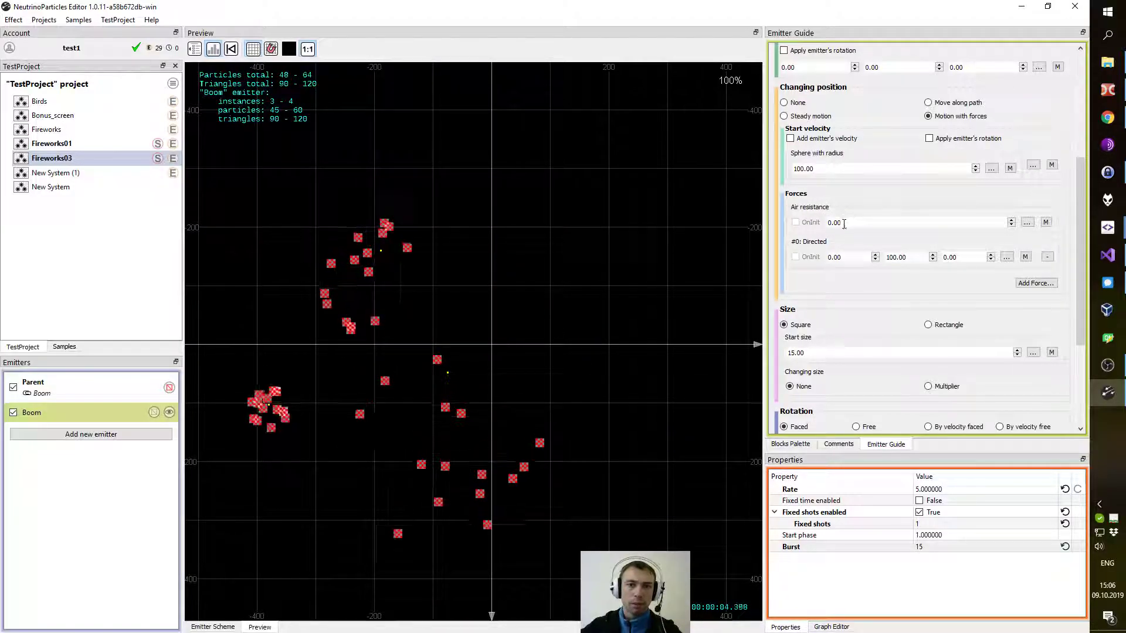
{"action": "left_click_drag", "start_coordinate": [830, 222], "coordinate": [873, 221]}
{"action": "type", "text": "0.5"}
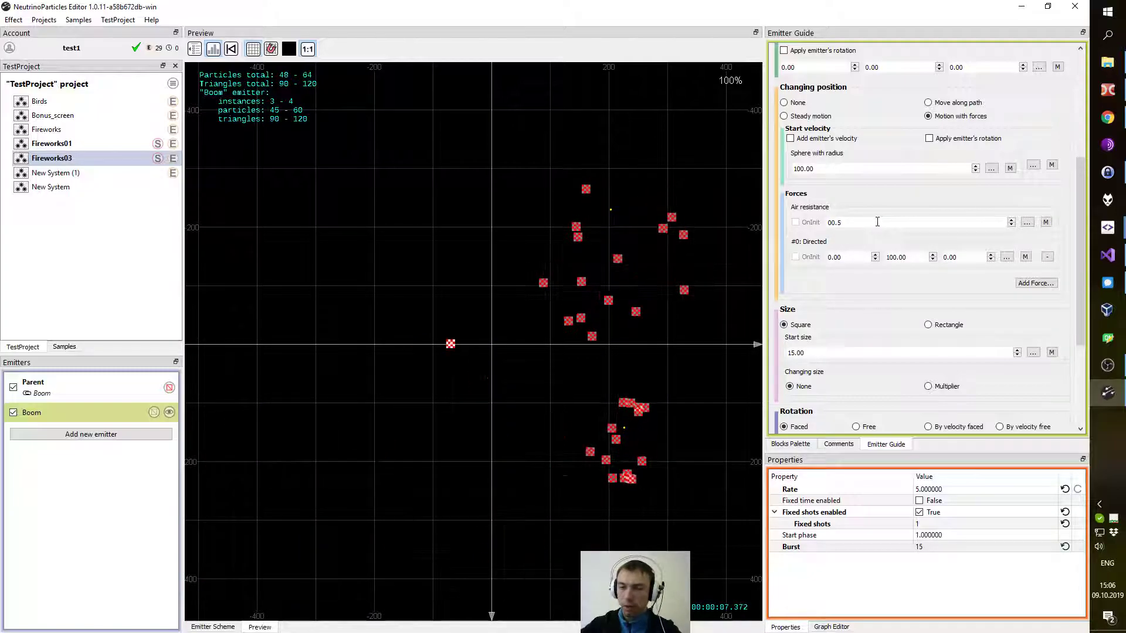
{"action": "key", "text": "Return"}
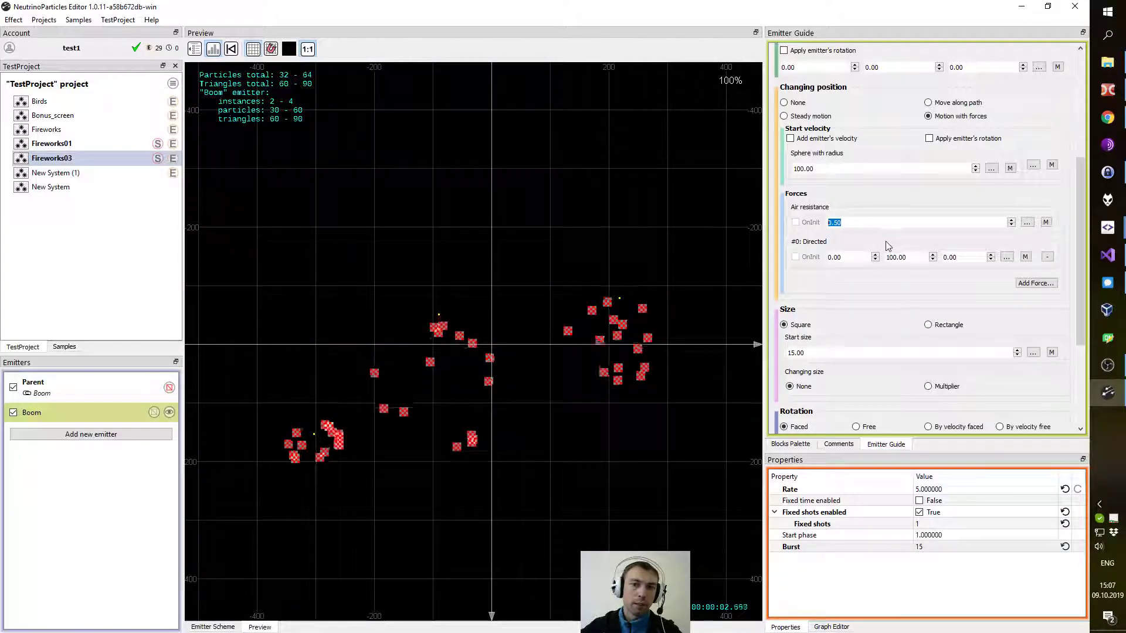
Raise the sphere radius of Boom's start velocity to 300 and check the wider bursts in the preview.
{"action": "left_click", "coordinate": [791, 169]}
{"action": "type", "text": "2"}
{"action": "key", "text": "Return"}
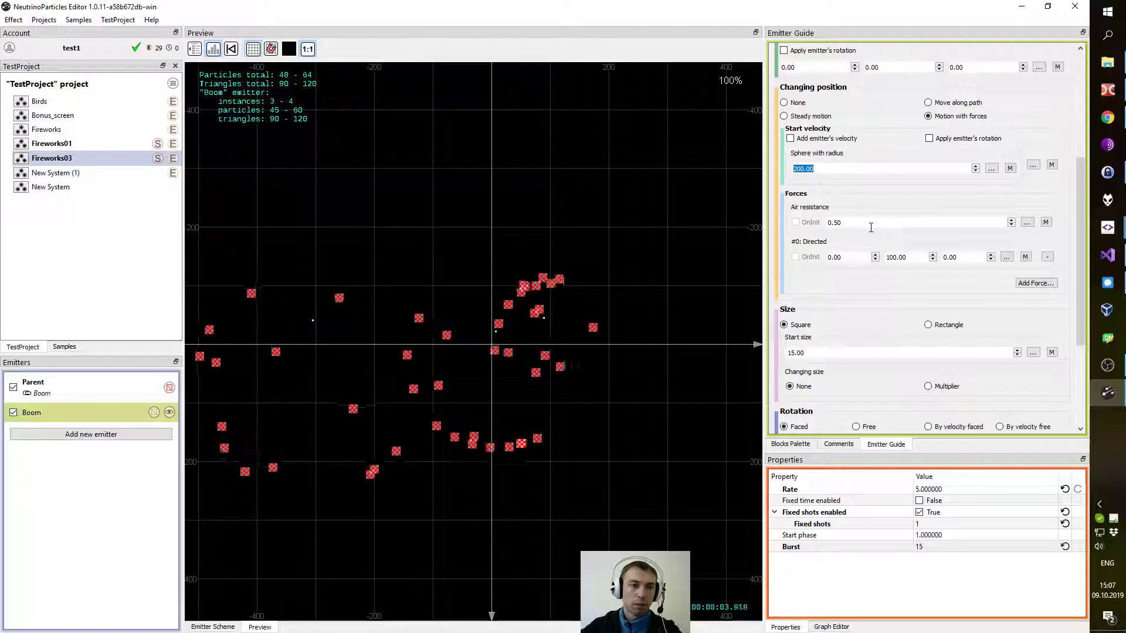
{"action": "type", "text": "50"}
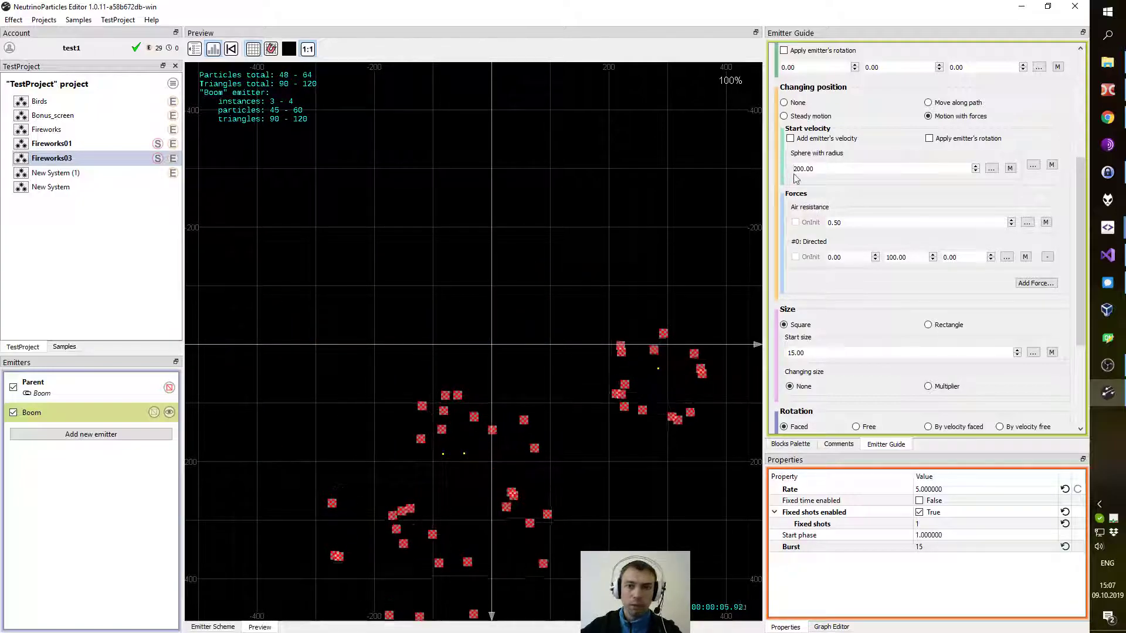
{"action": "key", "text": "Return"}
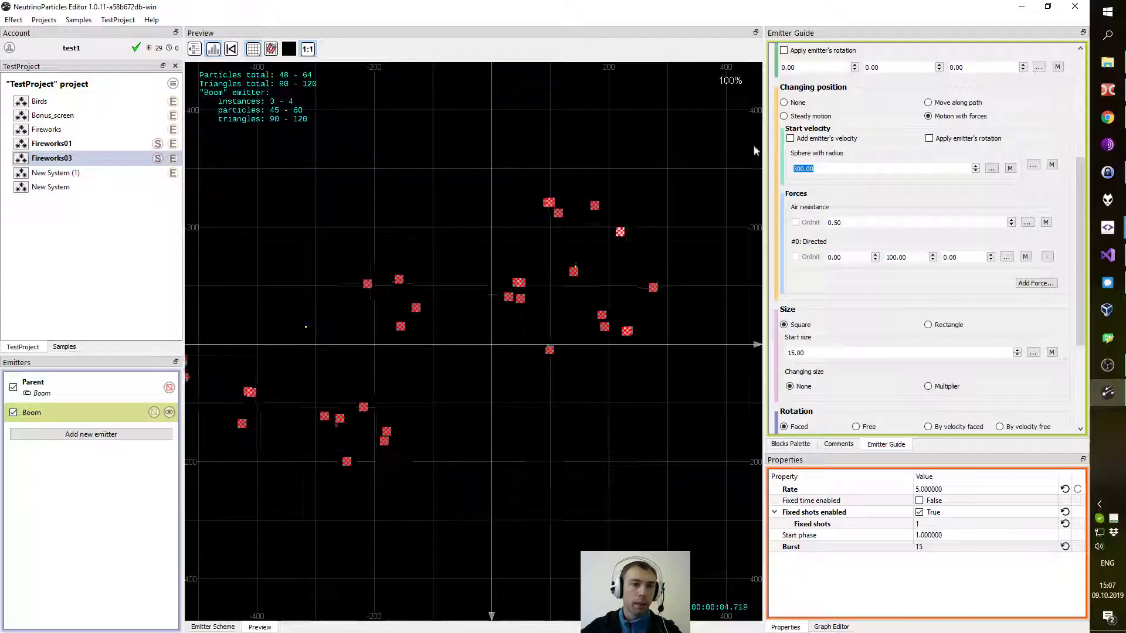
{"action": "left_click_drag", "start_coordinate": [468, 234], "coordinate": [475, 261]}
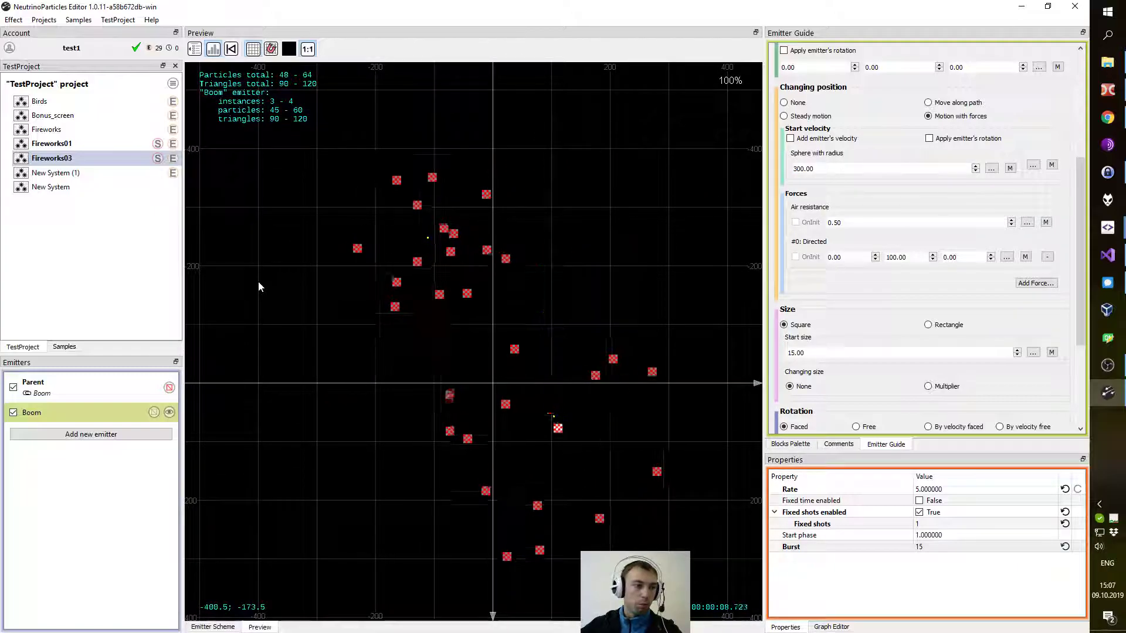
Add a third emitter named Sparks and turn off its Standalone property.
{"action": "left_click", "coordinate": [91, 434]}
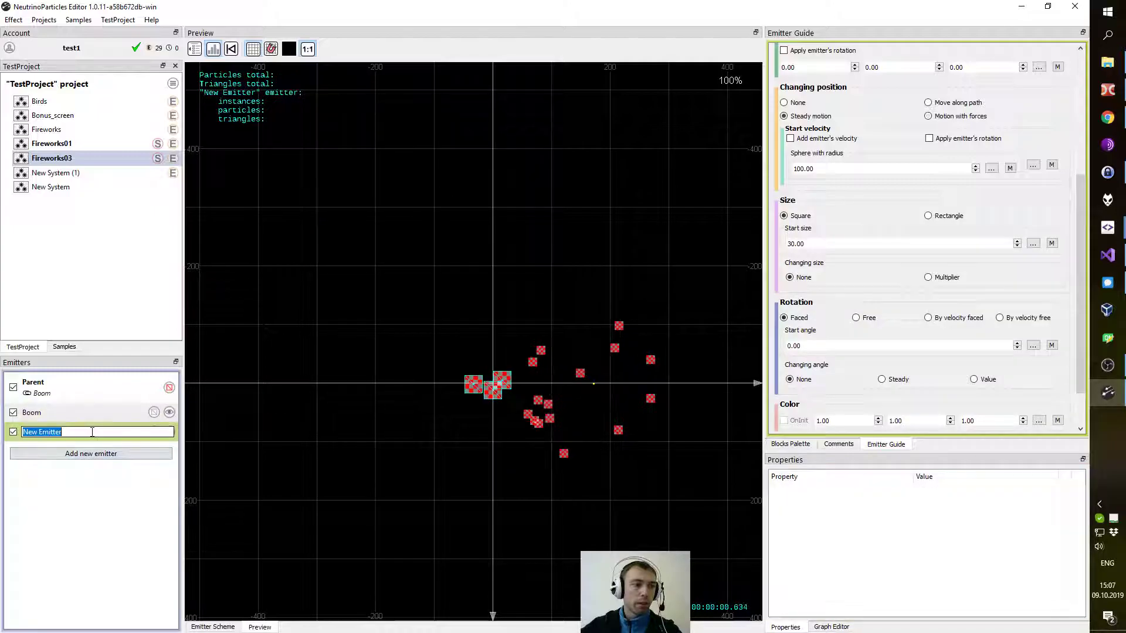
{"action": "type", "text": "Sparks"}
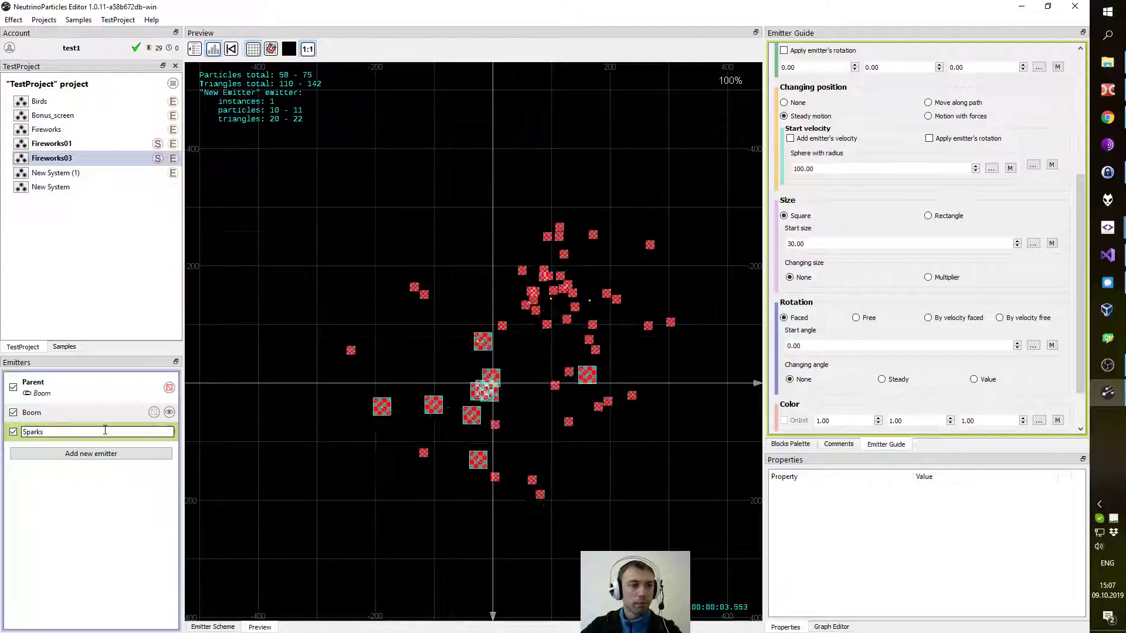
{"action": "key", "text": "Return"}
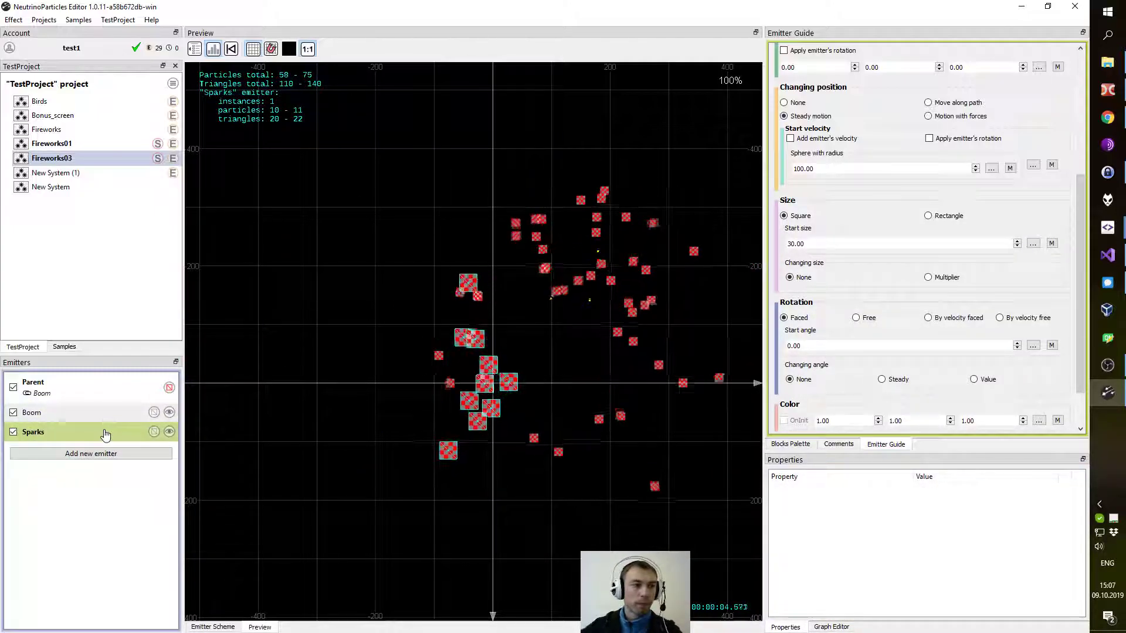
{"action": "left_click", "coordinate": [106, 434]}
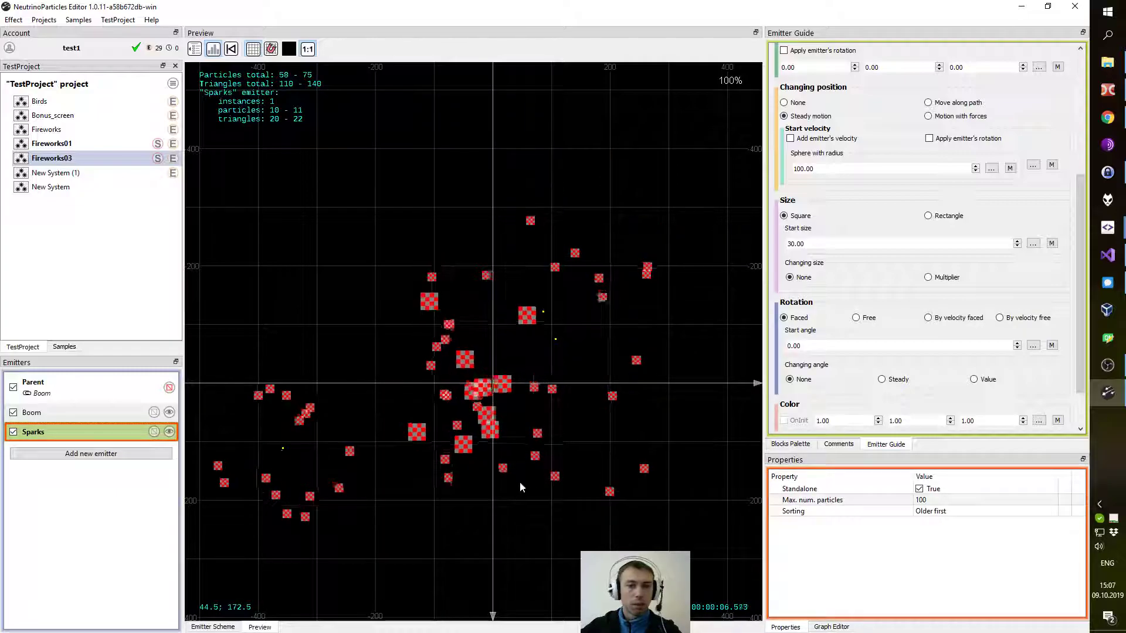
{"action": "left_click", "coordinate": [920, 492]}
{"action": "left_click", "coordinate": [919, 488]}
Add an AttachedEmitter block to the particle properties in the Boom emitter's scheme and set its connected emitter to Sparks.
{"action": "left_click", "coordinate": [82, 412]}
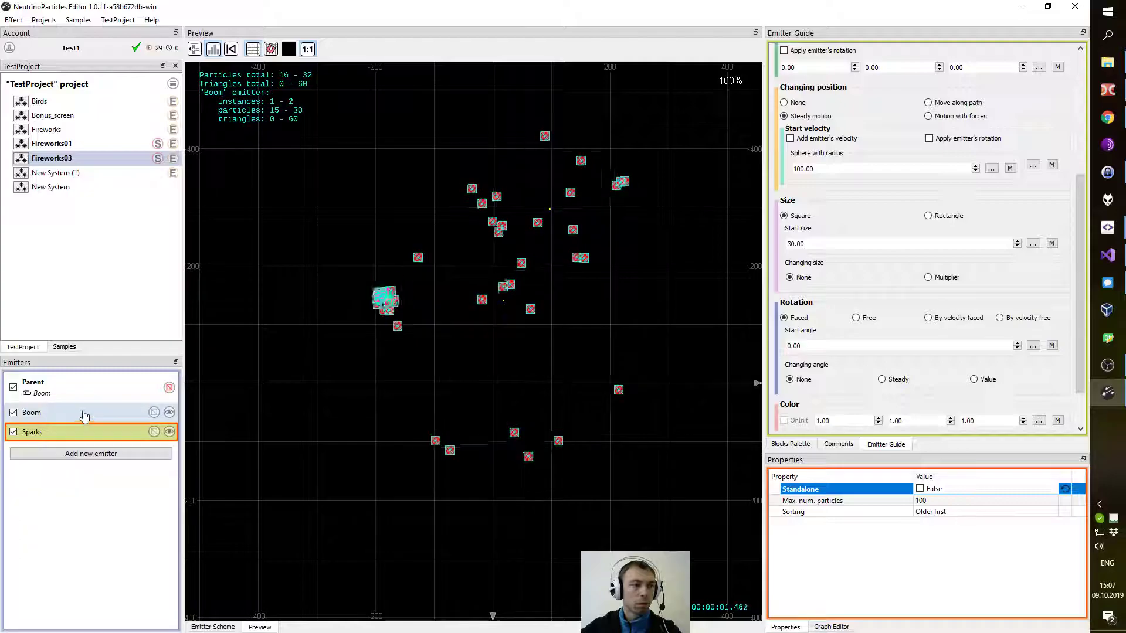
{"action": "left_click", "coordinate": [213, 627]}
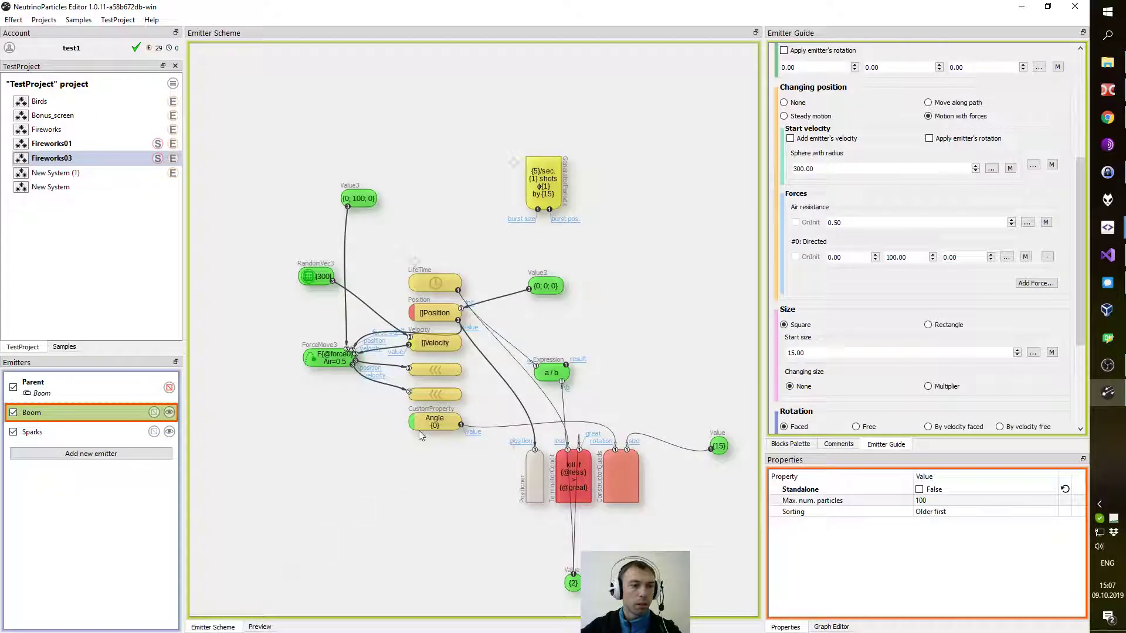
{"action": "left_click", "coordinate": [790, 444]}
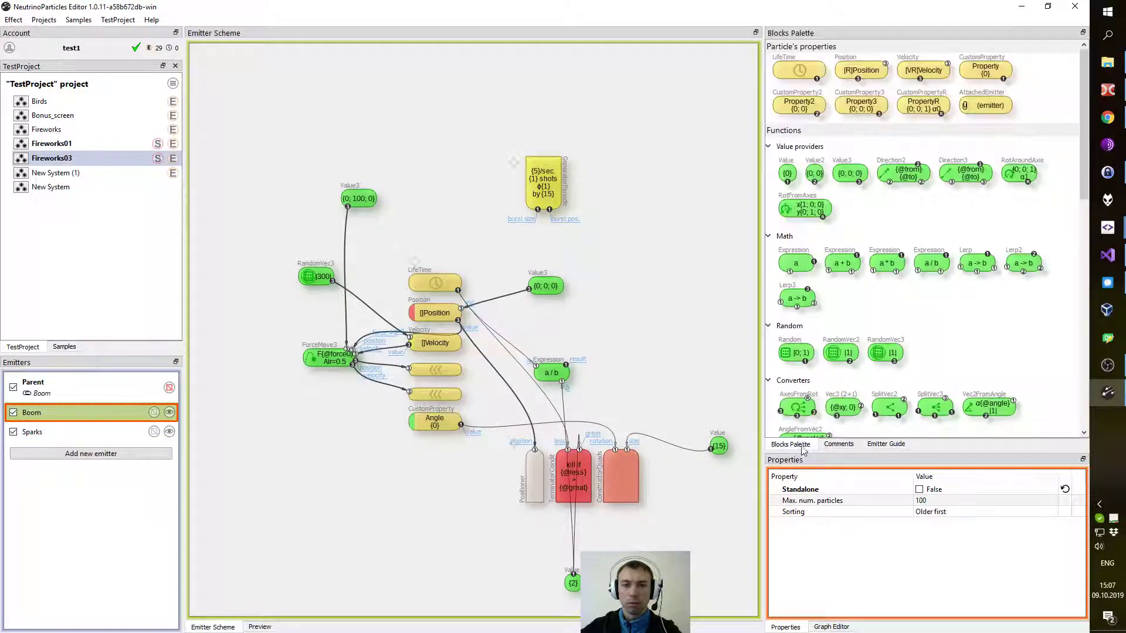
{"action": "left_click_drag", "start_coordinate": [445, 492], "coordinate": [408, 371]}
{"action": "left_click_drag", "start_coordinate": [436, 309], "coordinate": [449, 422]}
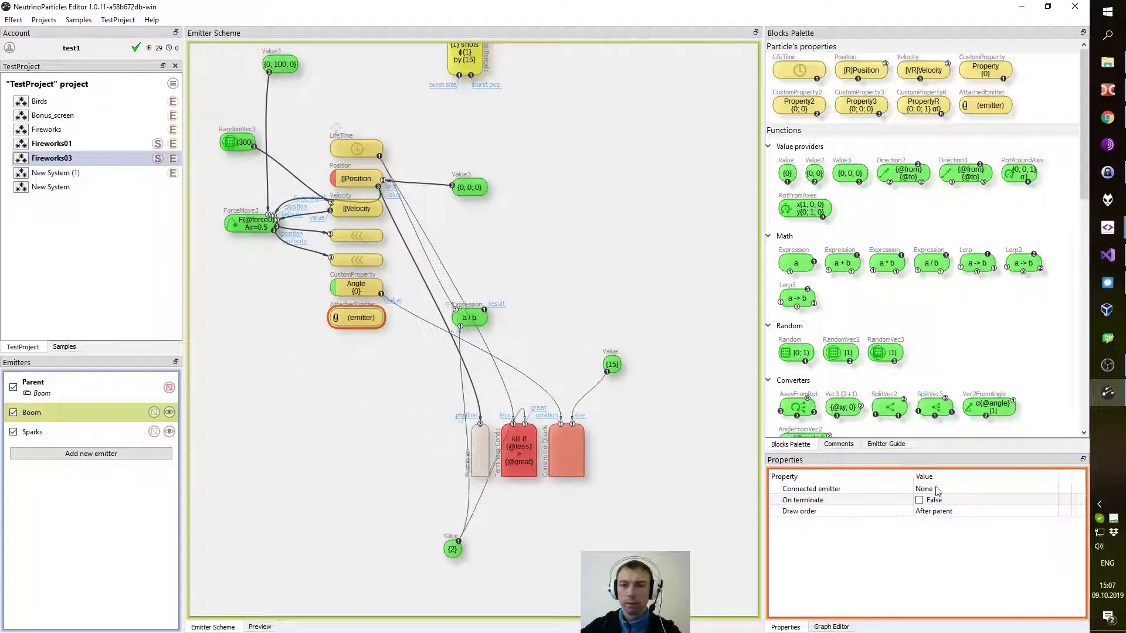
{"action": "left_click", "coordinate": [936, 508]}
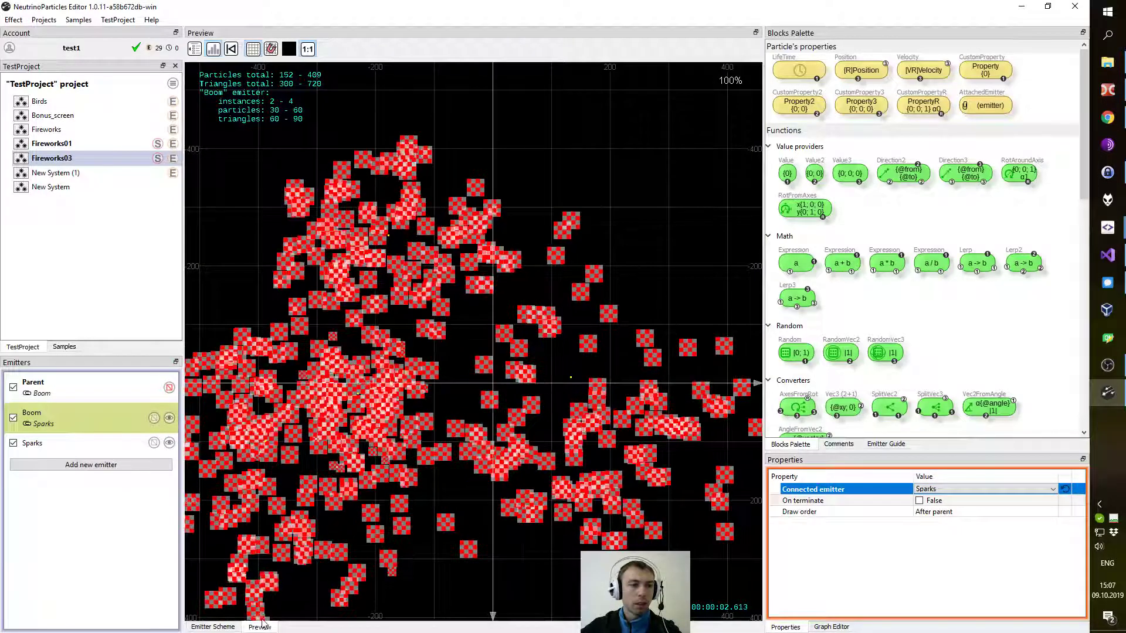
Check the attached Sparks in the preview and set the Sparks emitter's changing position to None in the Emitter Guide.
{"action": "left_click", "coordinate": [258, 627]}
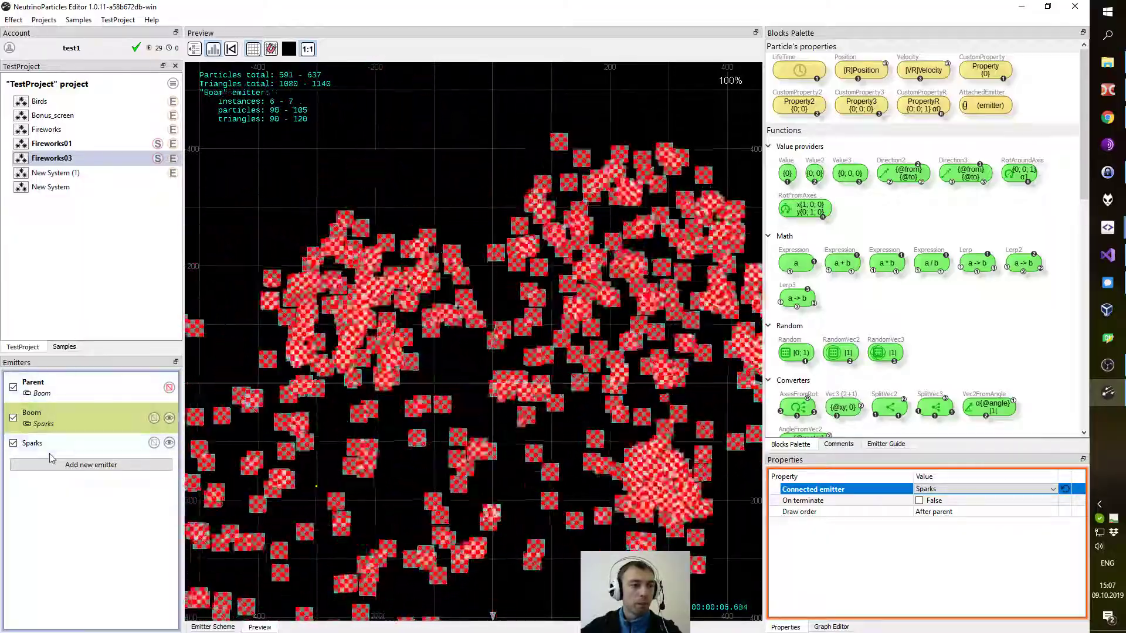
{"action": "left_click", "coordinate": [50, 447]}
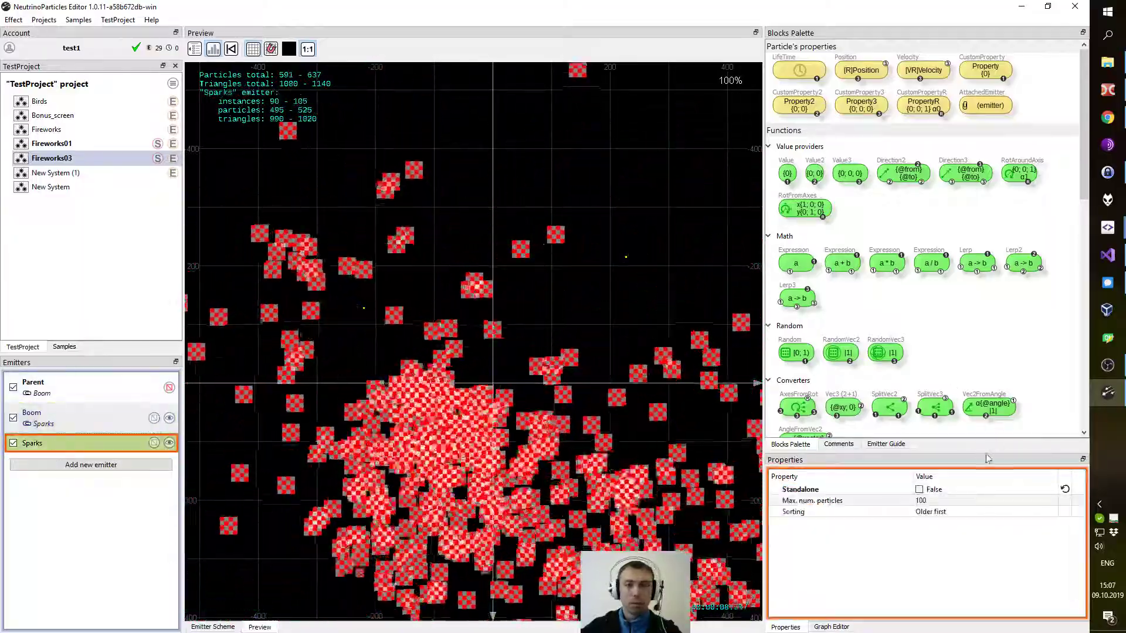
{"action": "left_click", "coordinate": [886, 444]}
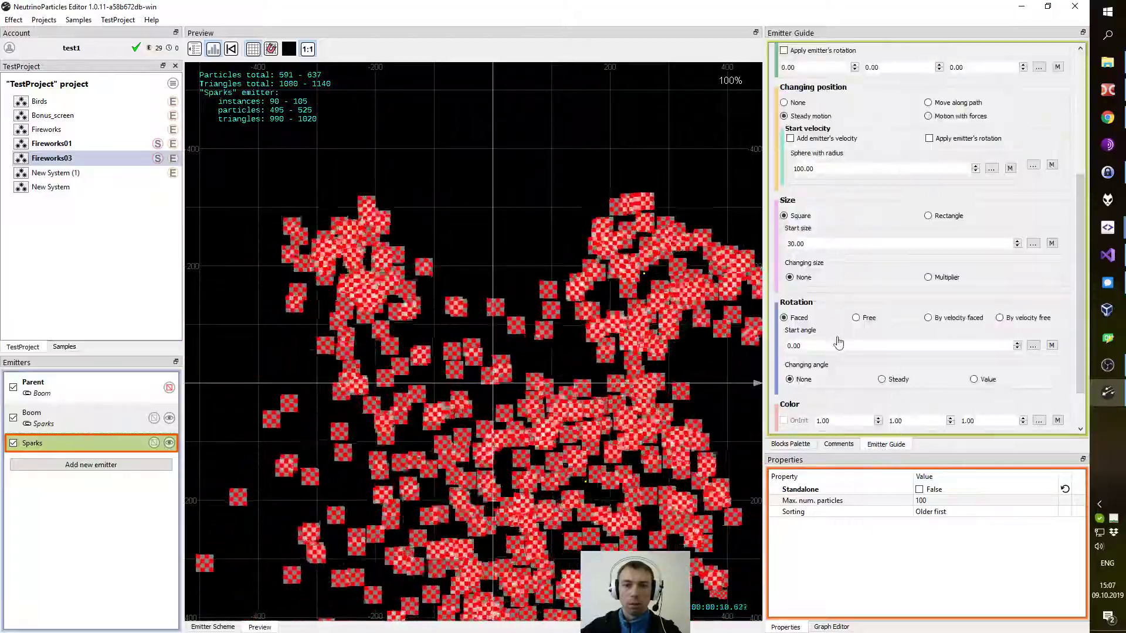
{"action": "scroll", "coordinate": [838, 246], "scroll_direction": "down", "scroll_amount": 1}
{"action": "scroll", "coordinate": [820, 235], "scroll_direction": "up", "scroll_amount": 3}
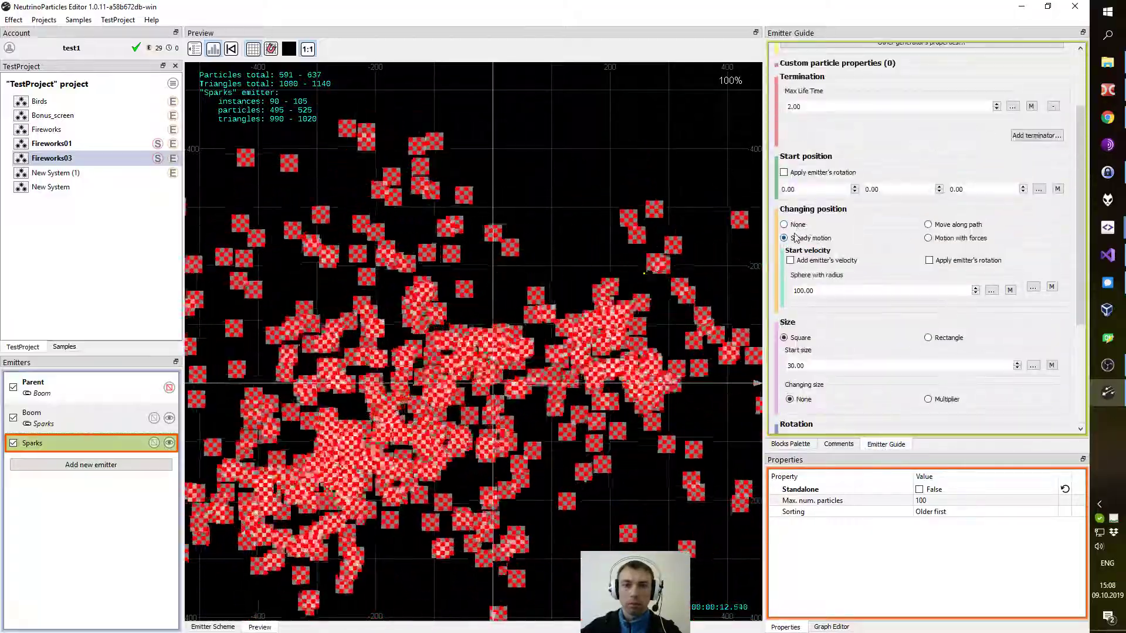
{"action": "left_click", "coordinate": [793, 225]}
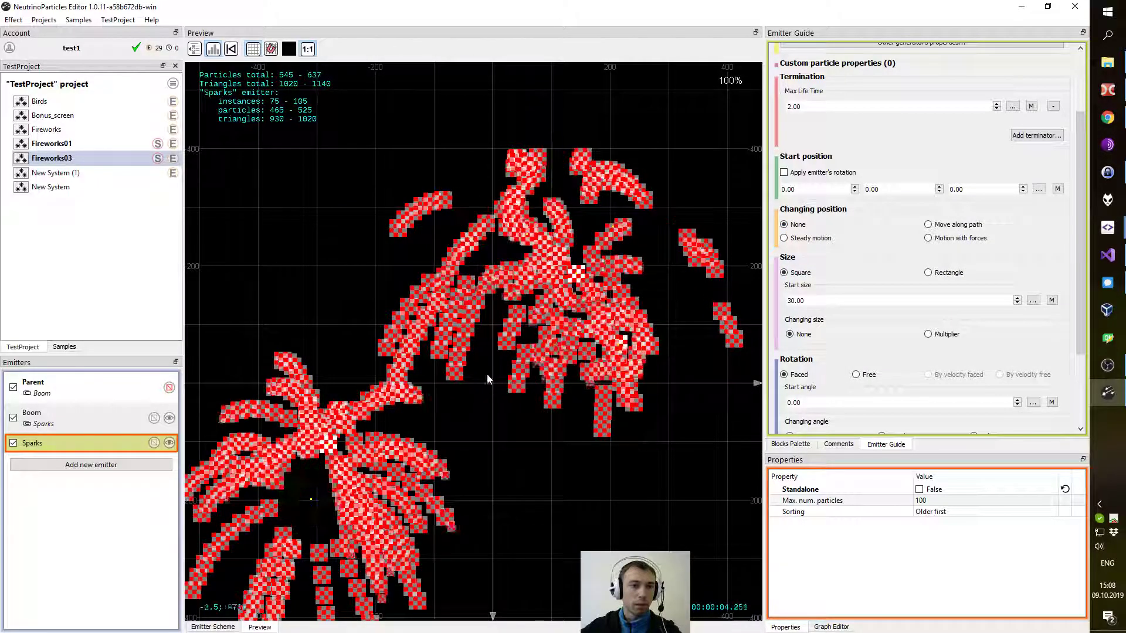
Switch the Sparks generation to From passed distance and set the distance interval to 15.
{"action": "scroll", "coordinate": [888, 266], "scroll_direction": "up", "scroll_amount": 2}
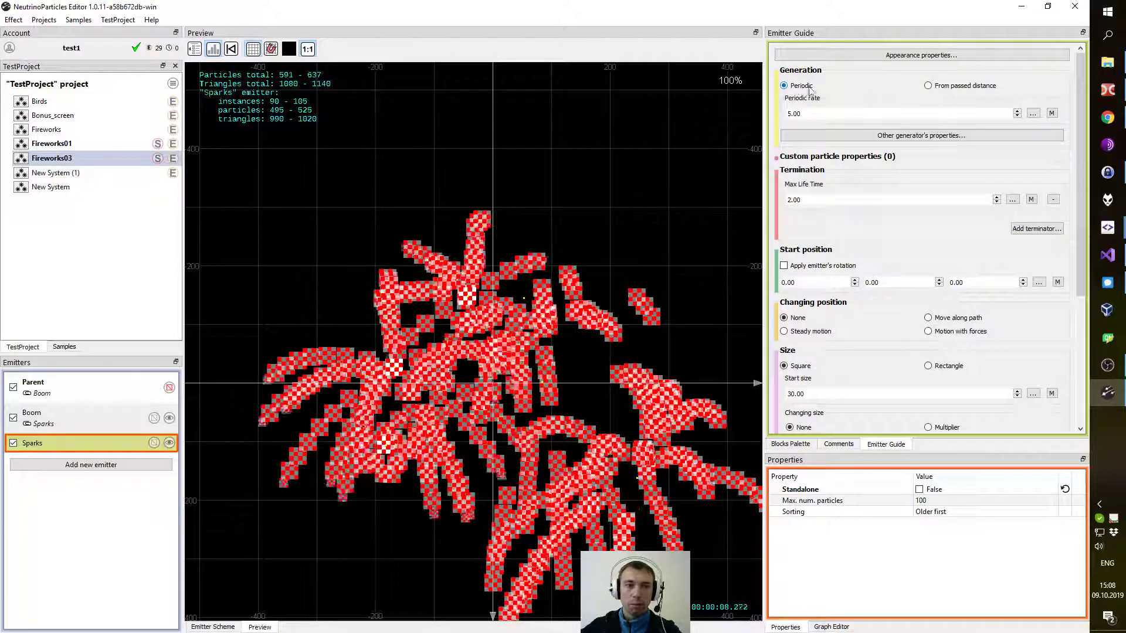
{"action": "left_click", "coordinate": [928, 86]}
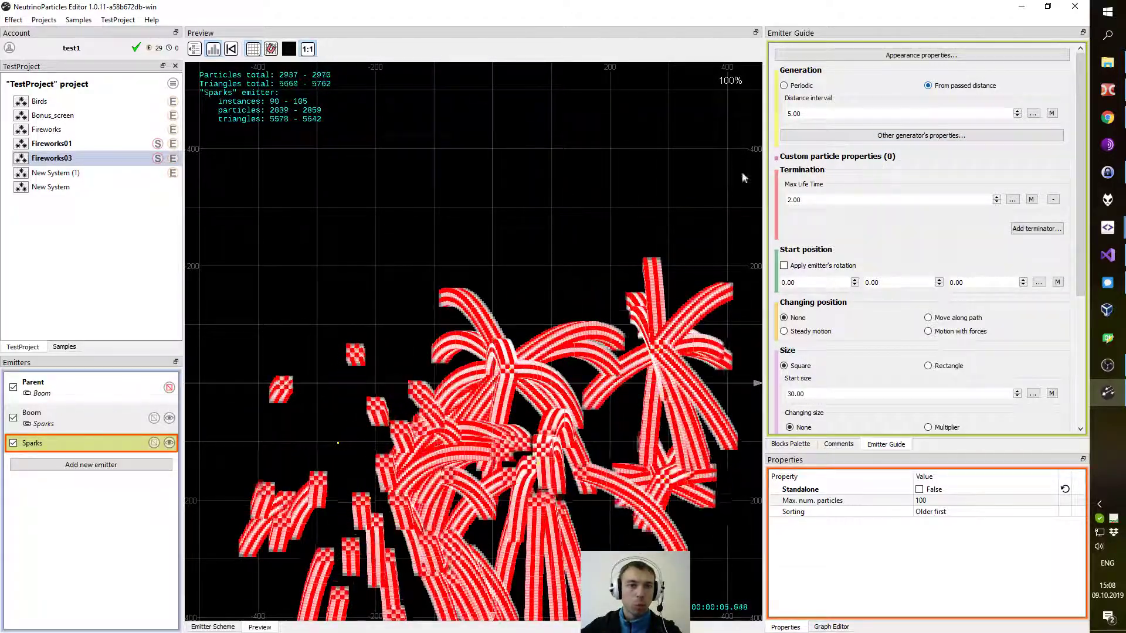
{"action": "mouse_move", "coordinate": [83, 420]}
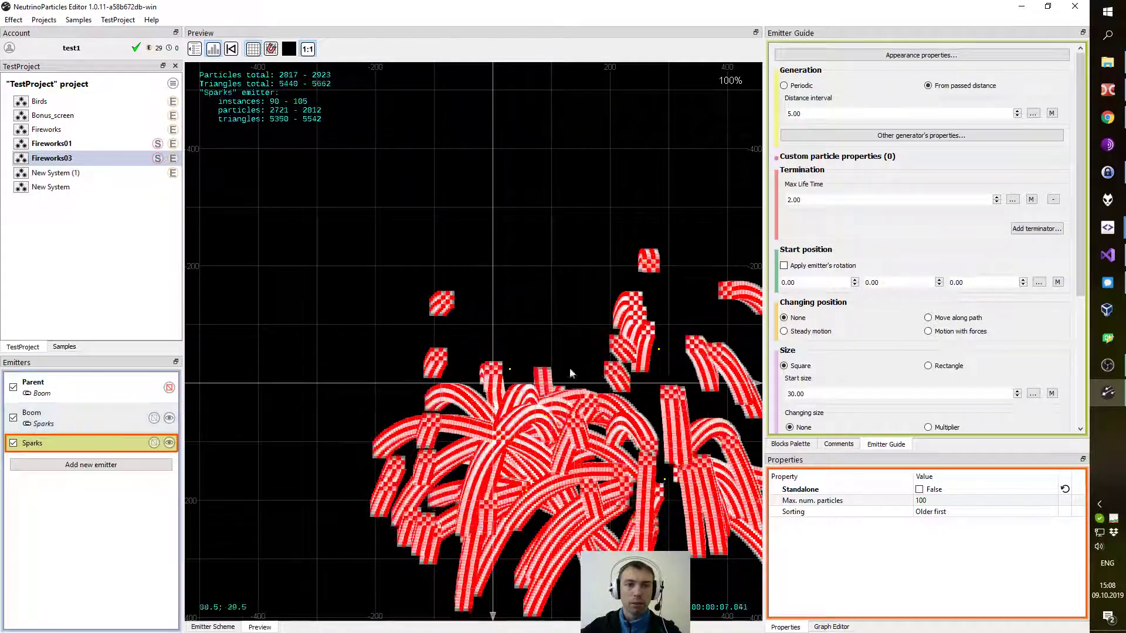
{"action": "left_click_drag", "start_coordinate": [812, 113], "coordinate": [770, 114]}
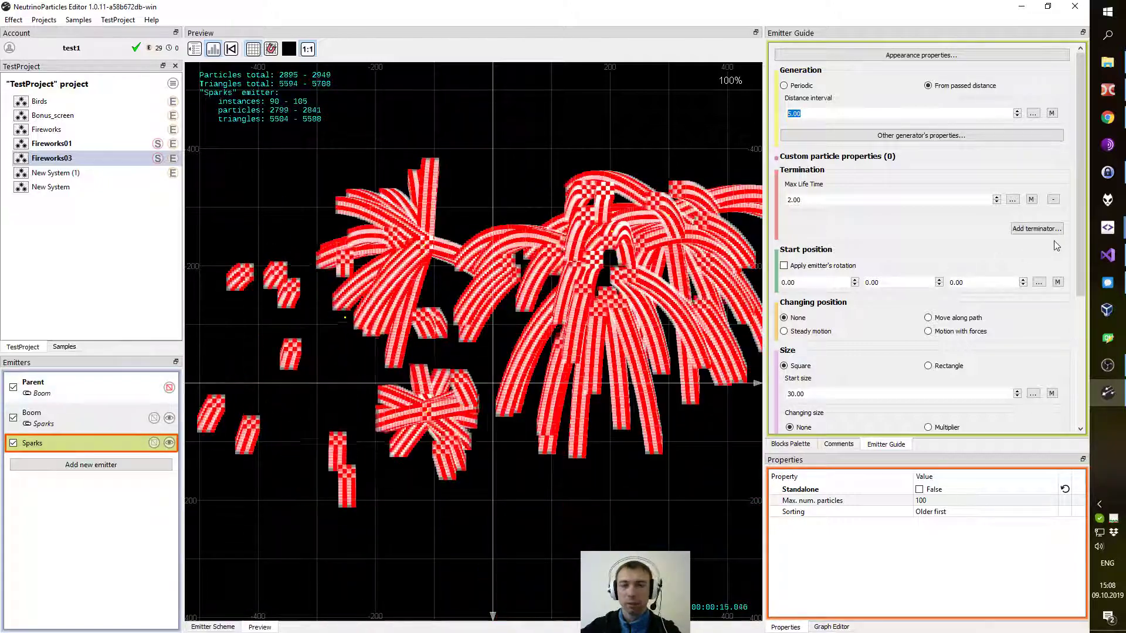
{"action": "mouse_move", "coordinate": [1079, 179]}
{"action": "left_mouse_down"}
{"action": "mouse_move", "coordinate": [1080, 199]}
{"action": "mouse_move", "coordinate": [1080, 178]}
{"action": "left_mouse_up"}
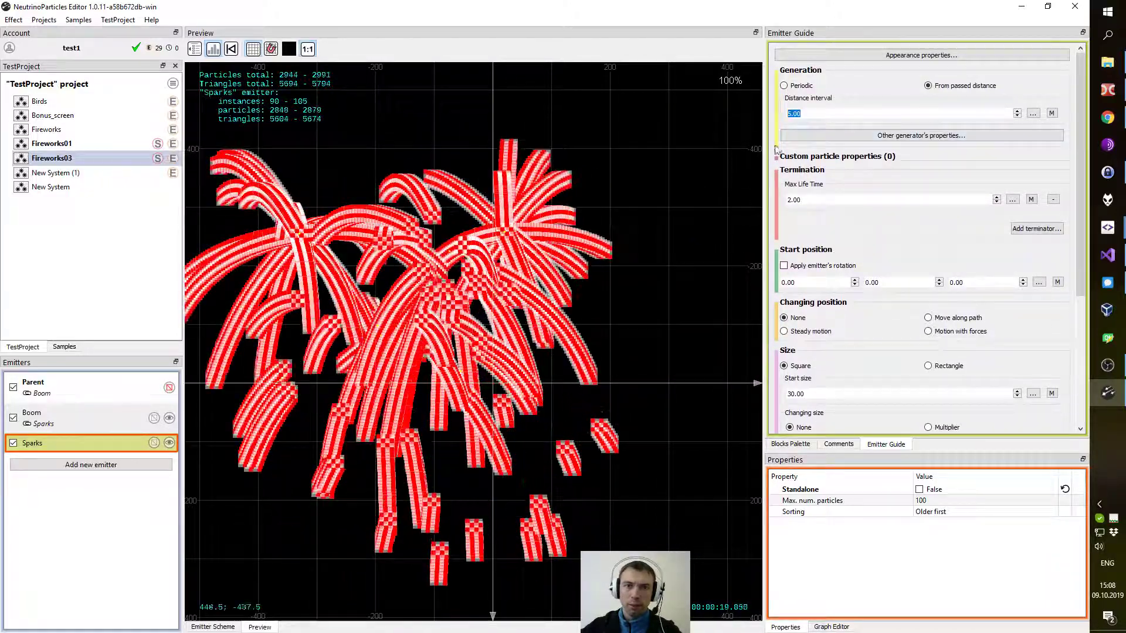
{"action": "type", "text": "15"}
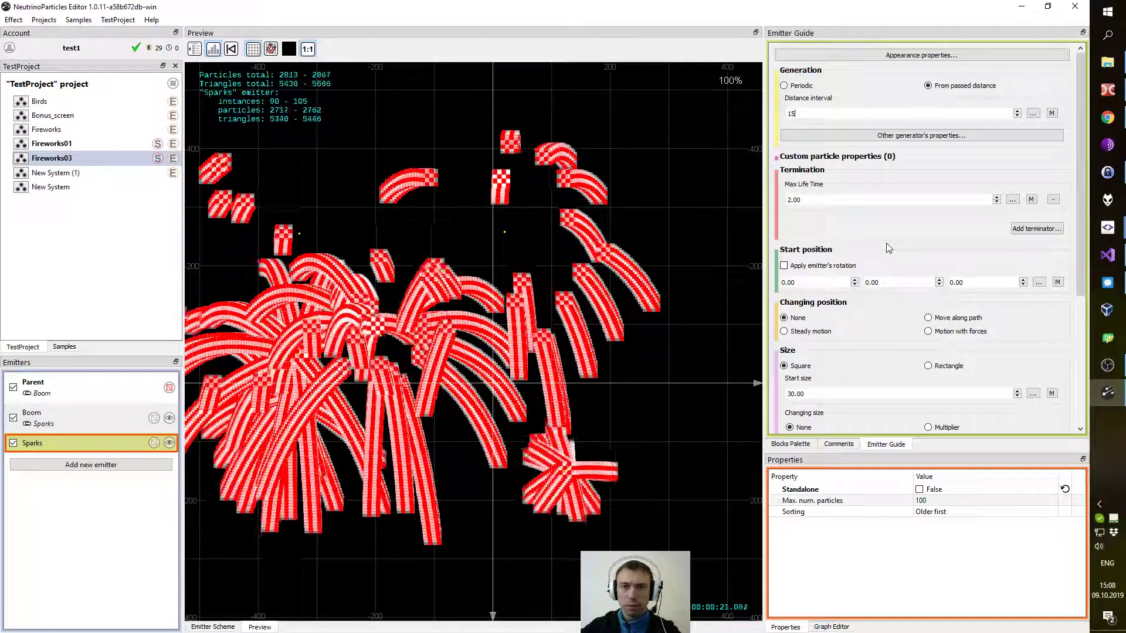
{"action": "key", "text": "Return"}
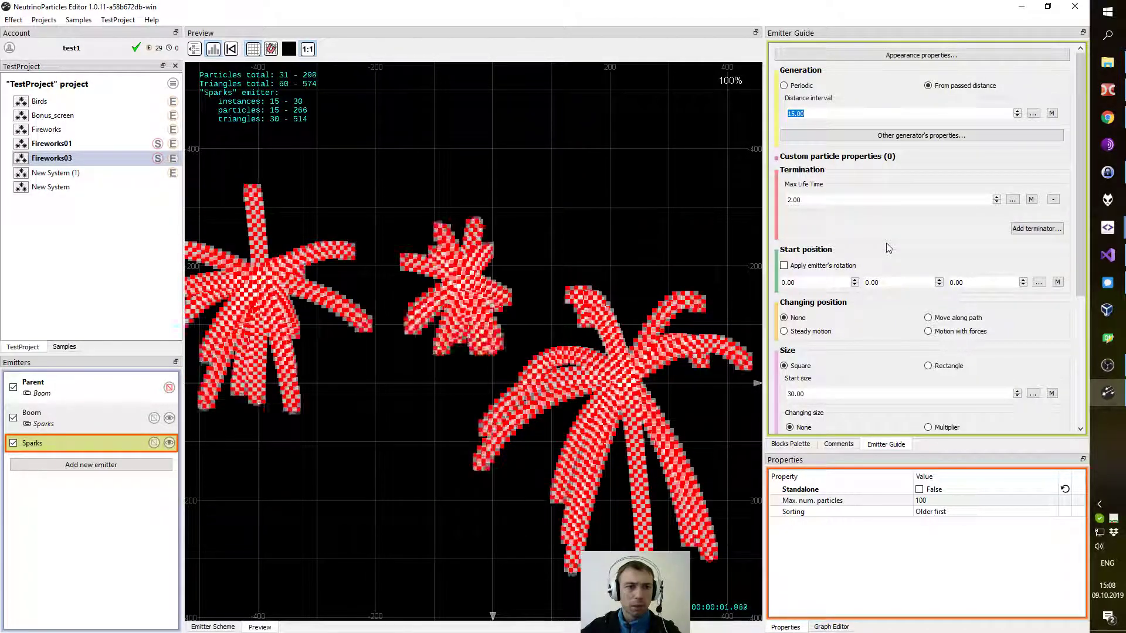
Set the start size of the Sparks particles to 10.
{"action": "left_click_drag", "start_coordinate": [1076, 129], "coordinate": [1083, 251]}
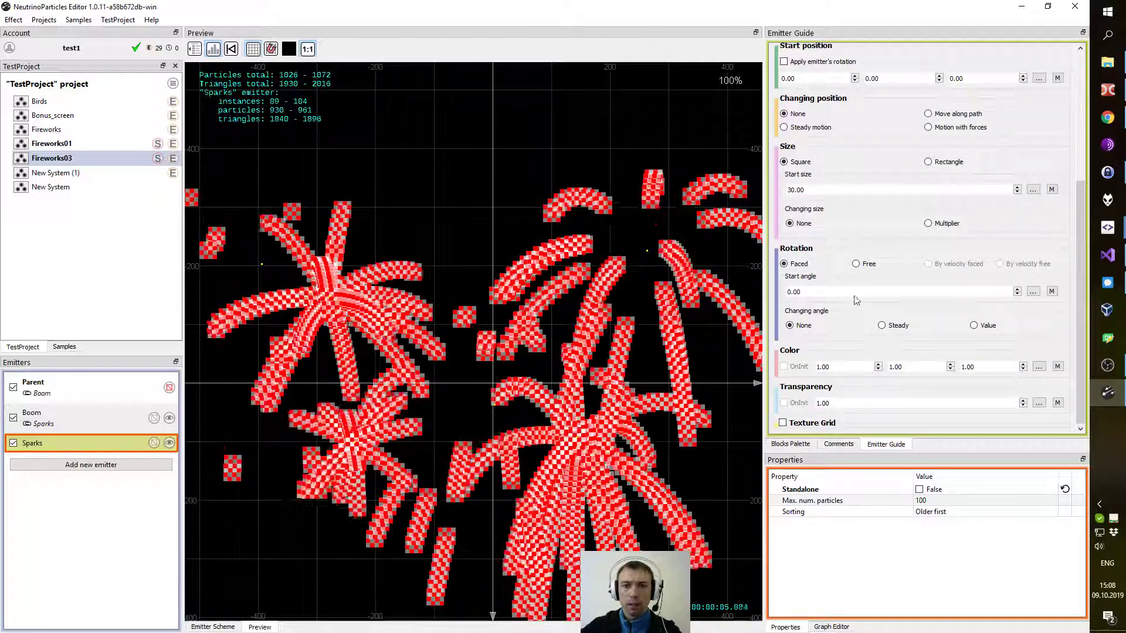
{"action": "double_click", "coordinate": [832, 187]}
{"action": "type", "text": "10"}
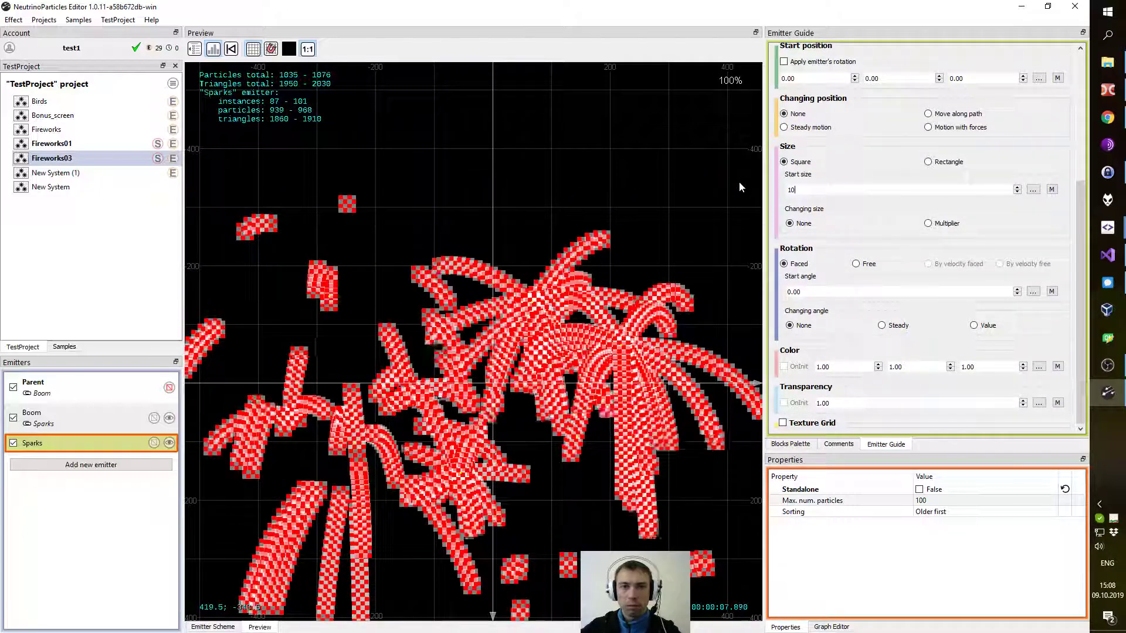
{"action": "key", "text": "Return"}
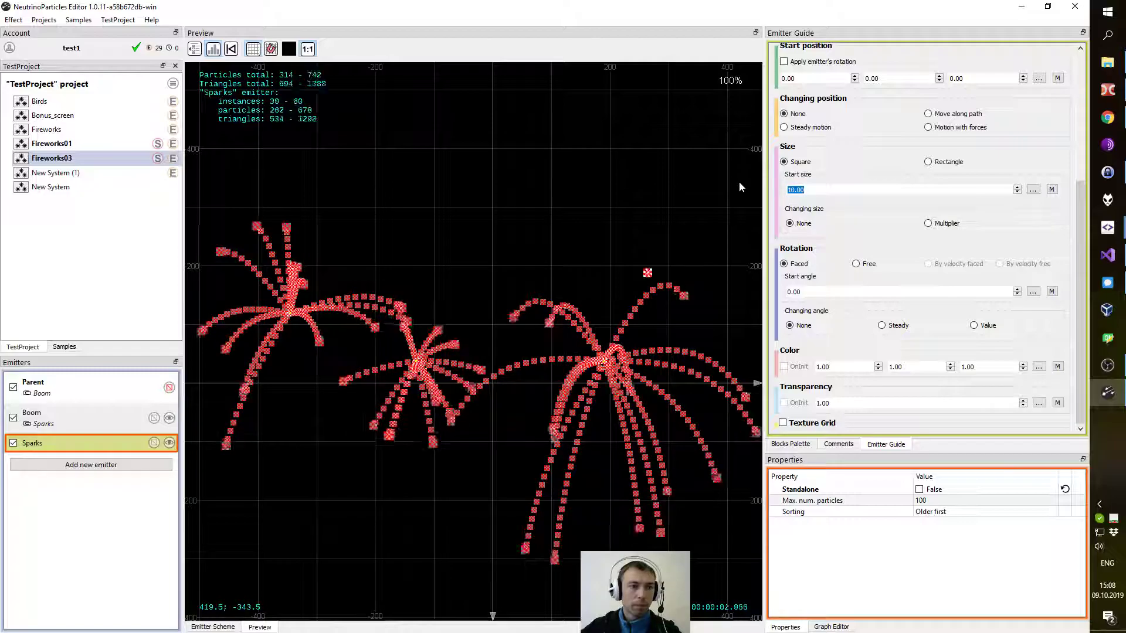
Switch the Sparks changing position to Motion with forces and set the start velocity's sphere radius to 10.
{"action": "left_click_drag", "start_coordinate": [1078, 227], "coordinate": [1083, 89]}
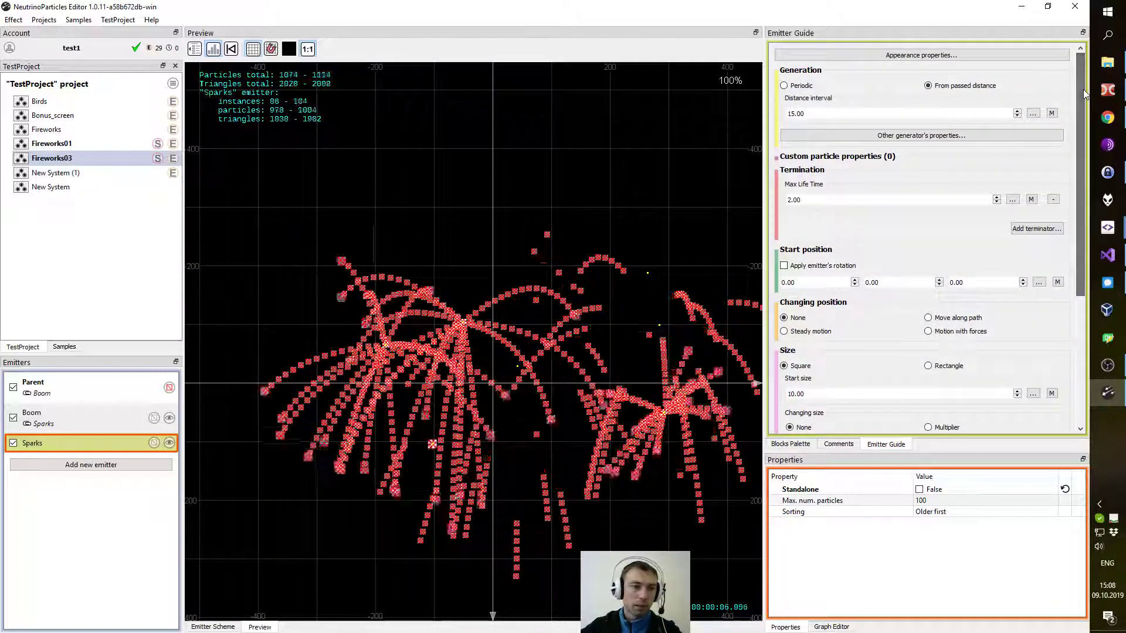
{"action": "left_click", "coordinate": [873, 351]}
{"action": "left_click", "coordinate": [864, 352]}
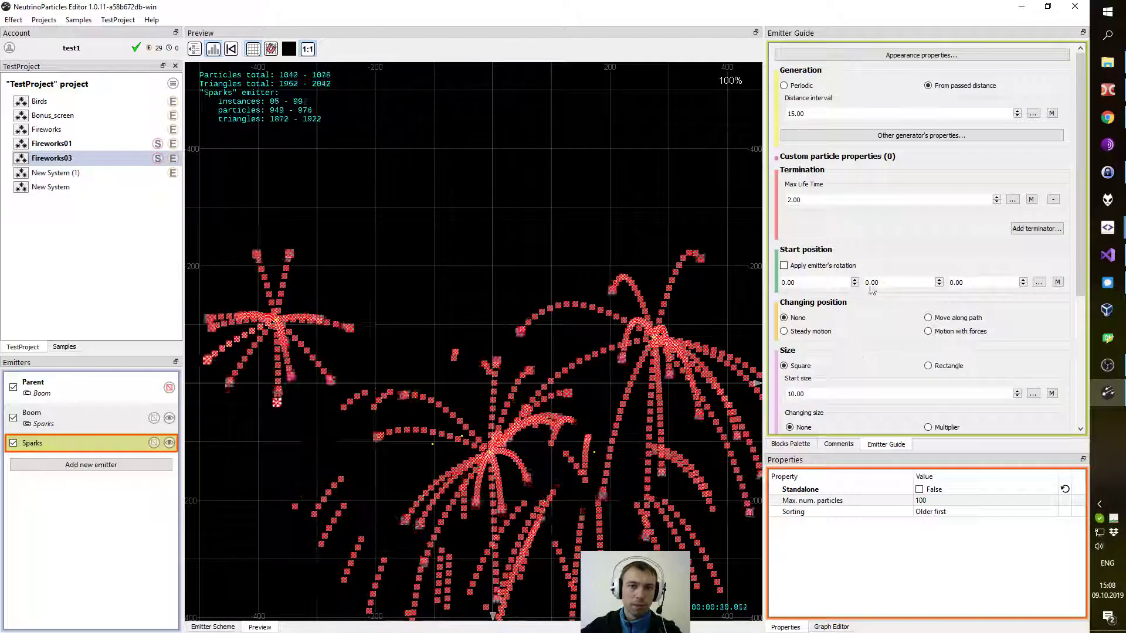
{"action": "scroll", "coordinate": [1081, 217], "scroll_direction": "down", "scroll_amount": 2}
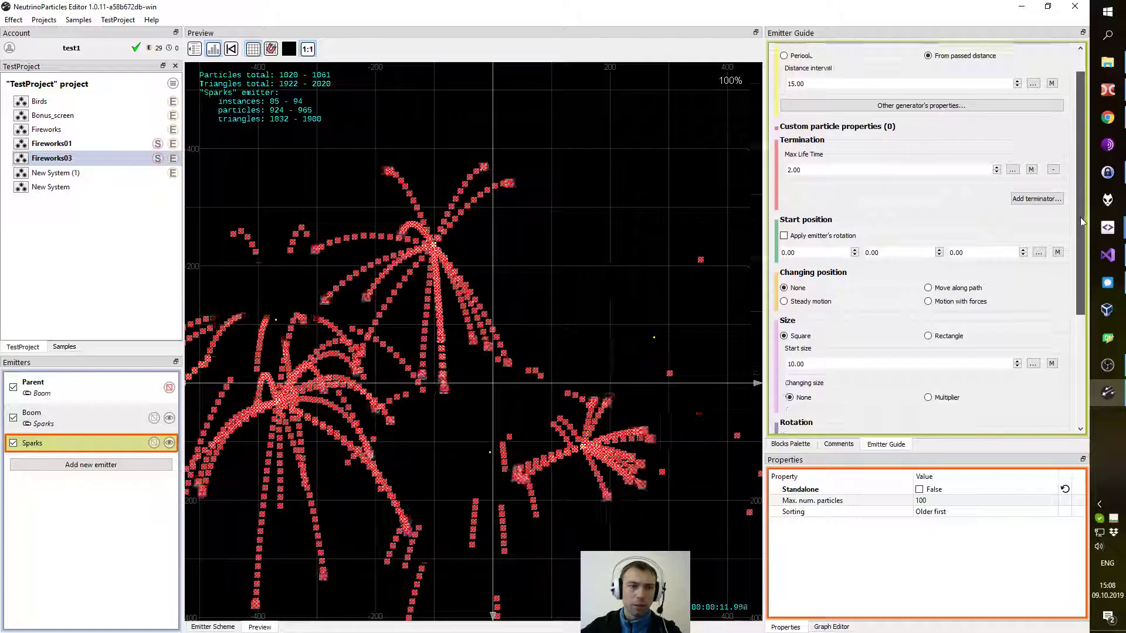
{"action": "mouse_move", "coordinate": [1080, 219]}
{"action": "left_mouse_down"}
{"action": "mouse_move", "coordinate": [1077, 269]}
{"action": "mouse_move", "coordinate": [1079, 192]}
{"action": "mouse_move", "coordinate": [1082, 228]}
{"action": "left_mouse_up"}
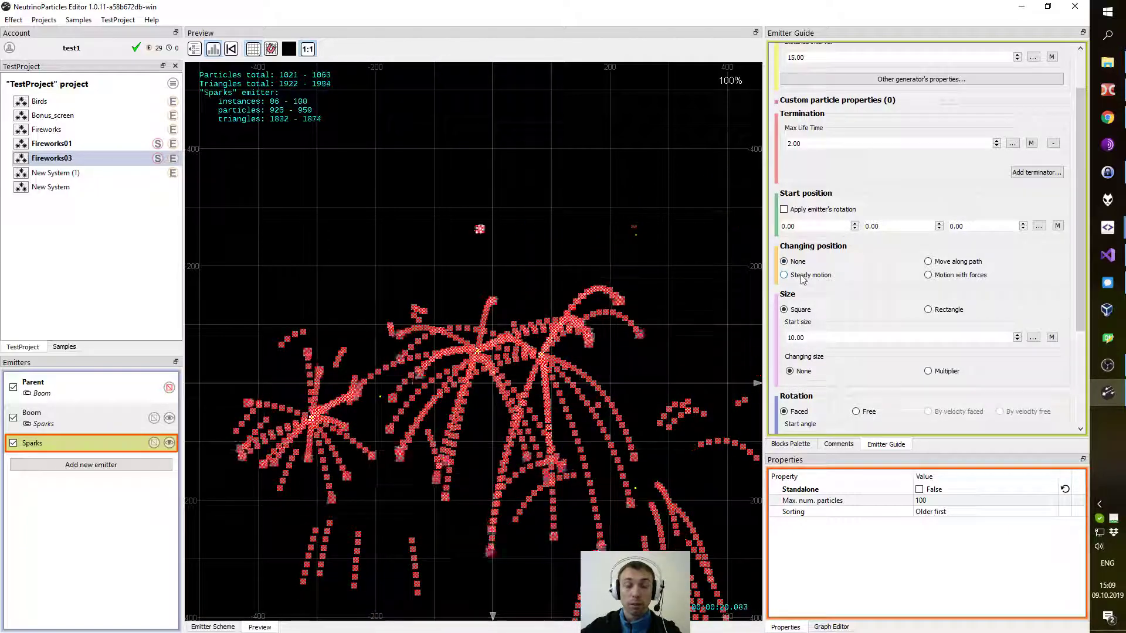
{"action": "left_click", "coordinate": [929, 275]}
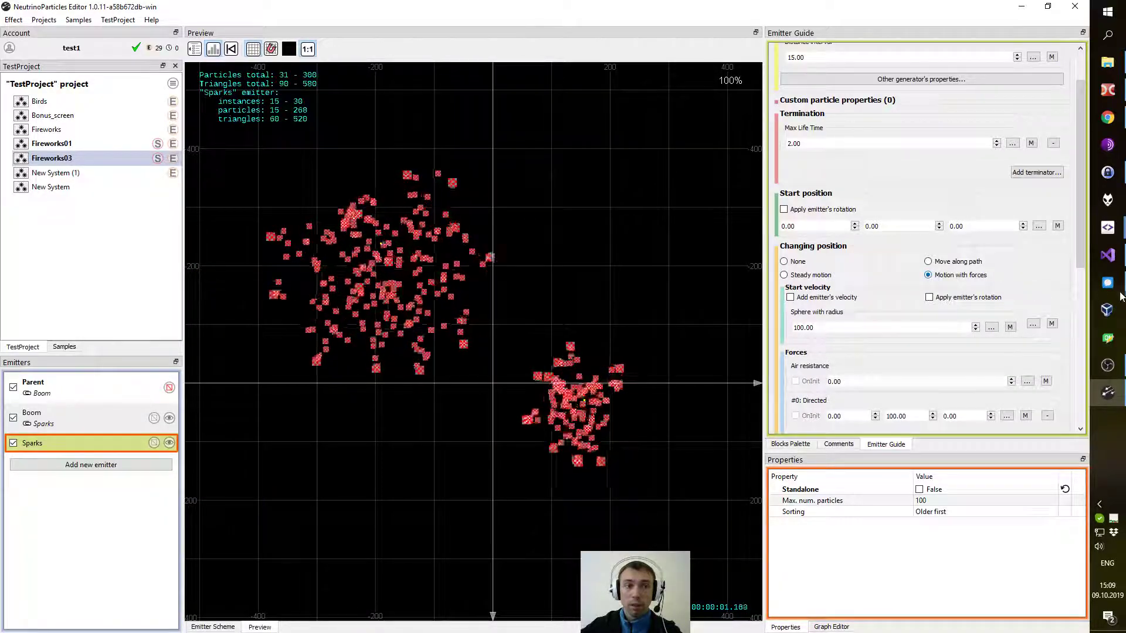
{"action": "left_click_drag", "start_coordinate": [1080, 237], "coordinate": [1079, 291]}
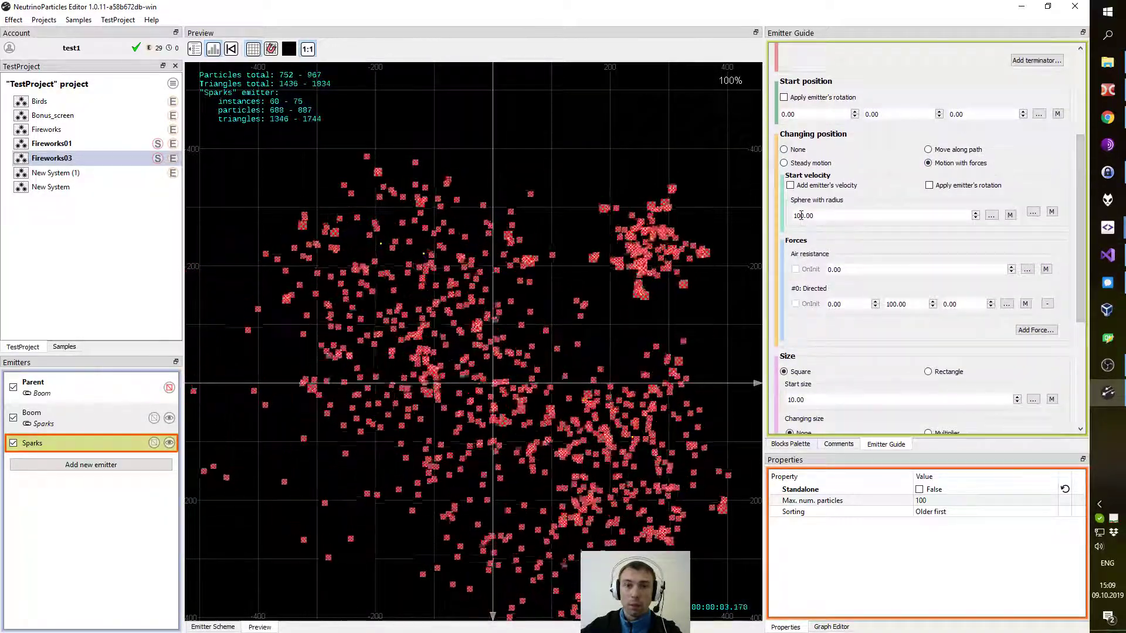
{"action": "left_click", "coordinate": [805, 214]}
{"action": "key", "text": "BackSpace"}
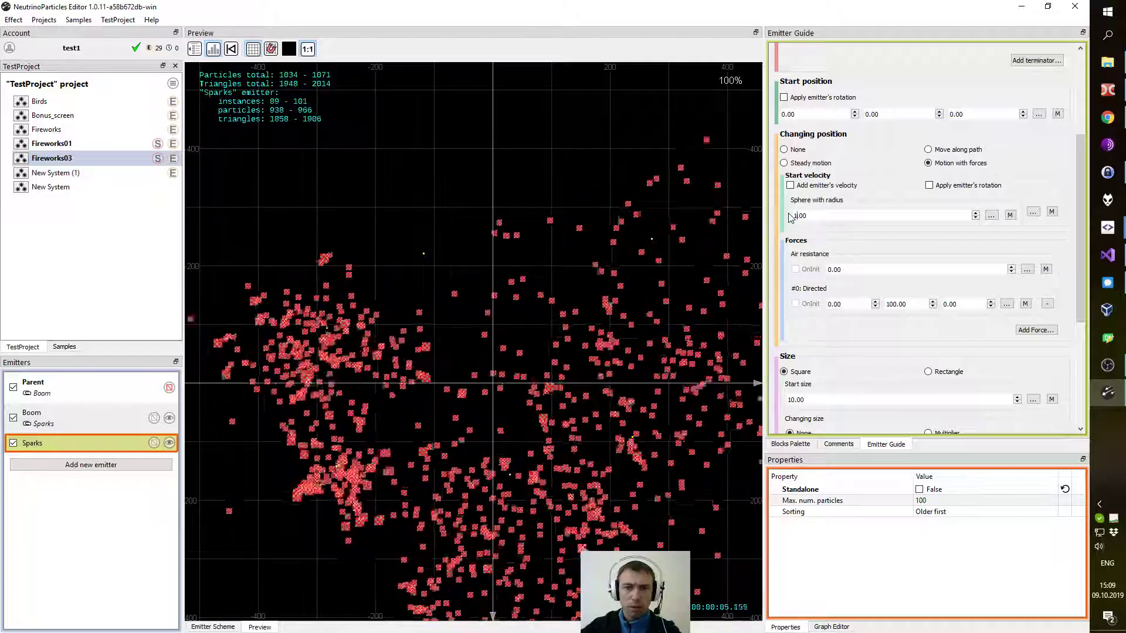
{"action": "key", "text": "Return"}
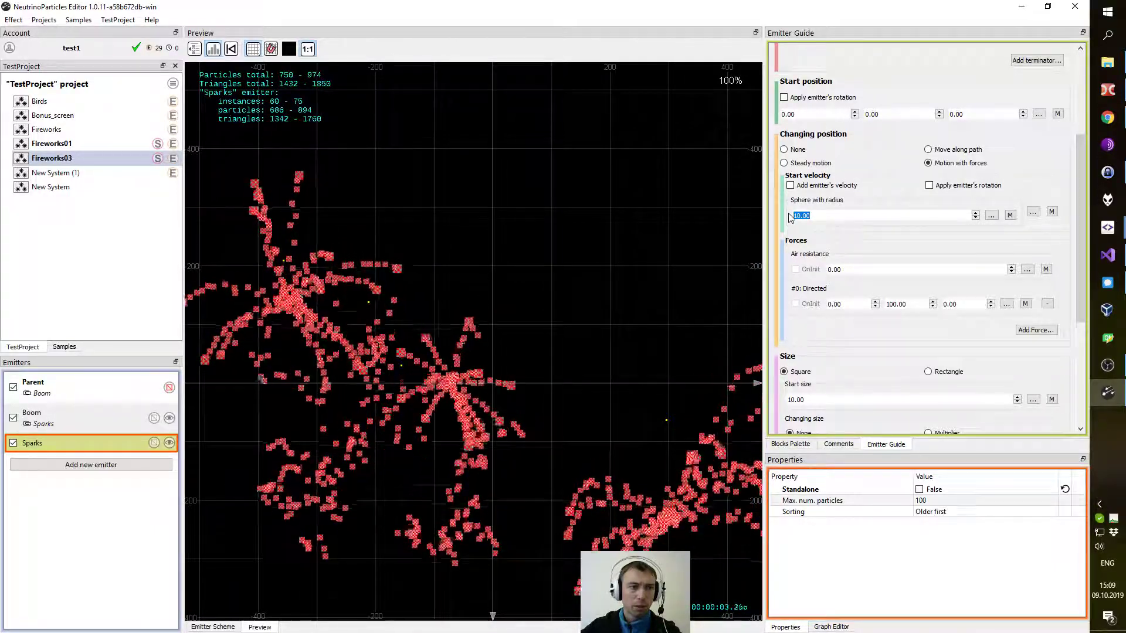
Set the second component of the Sparks directed force to 10 and reduce the particles' start size.
{"action": "left_click_drag", "start_coordinate": [892, 305], "coordinate": [886, 305]}
{"action": "type", "text": "1"}
{"action": "key", "text": "Return"}
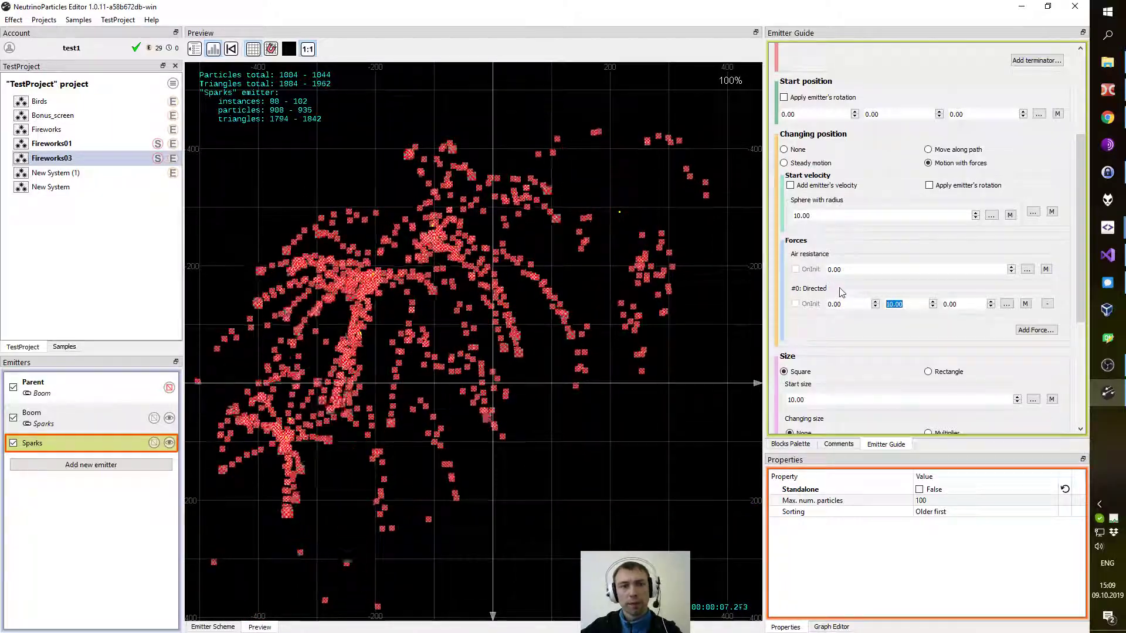
{"action": "scroll", "coordinate": [1077, 194], "scroll_direction": "down", "scroll_amount": 4}
{"action": "left_click_drag", "start_coordinate": [795, 256], "coordinate": [775, 254]}
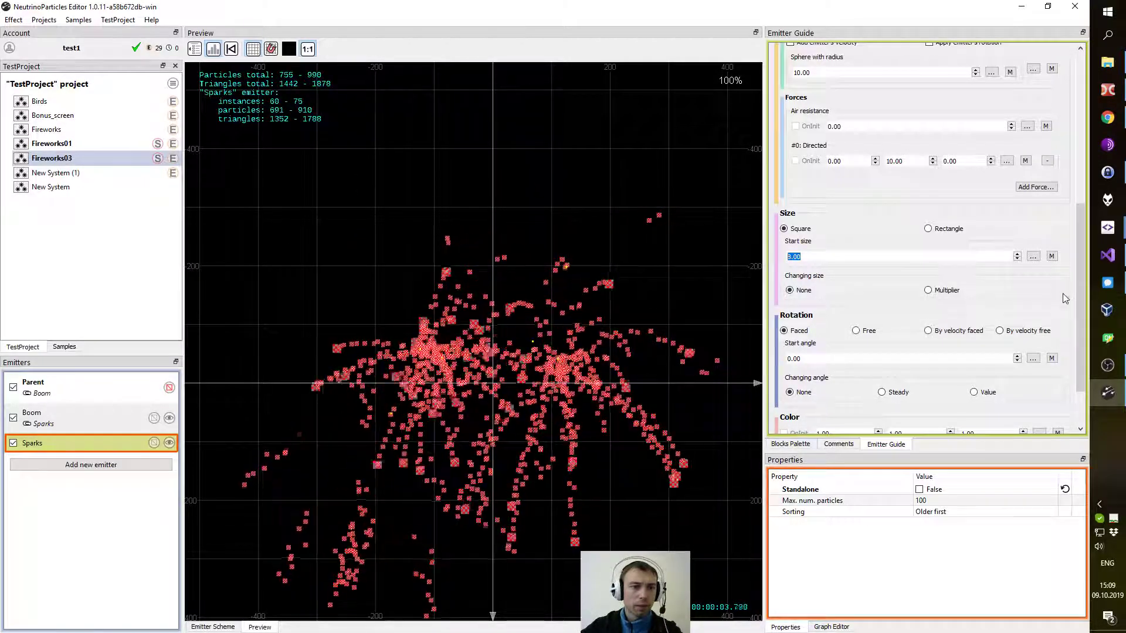
Turn off the Exportable property in the Boom emitter's appearance properties.
{"action": "left_click", "coordinate": [91, 417]}
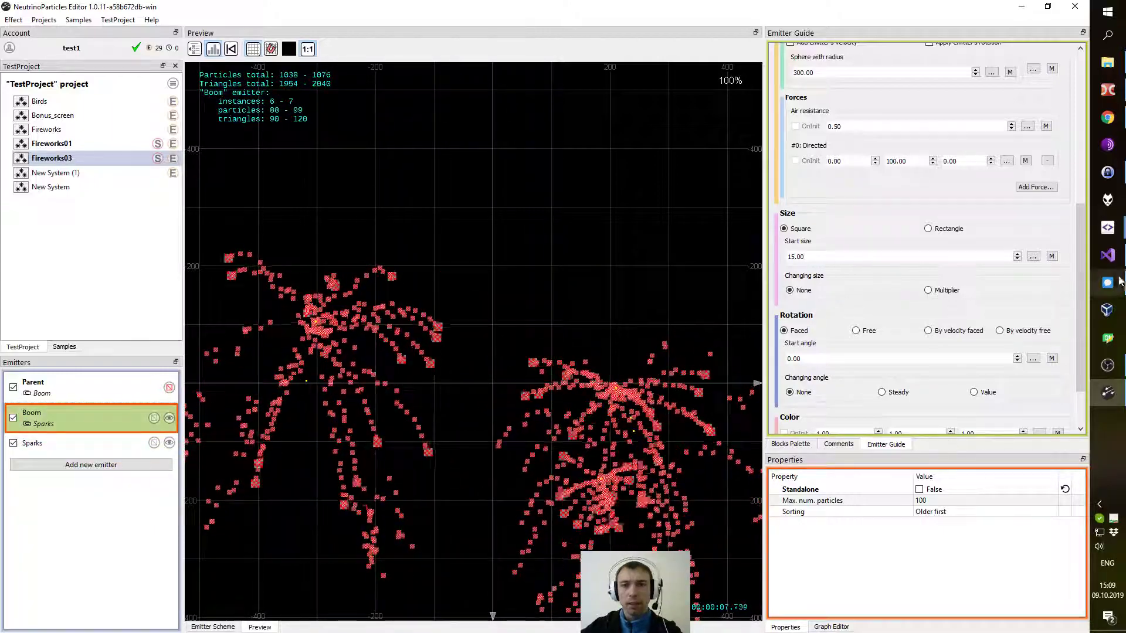
{"action": "left_click_drag", "start_coordinate": [1078, 266], "coordinate": [1097, 97]}
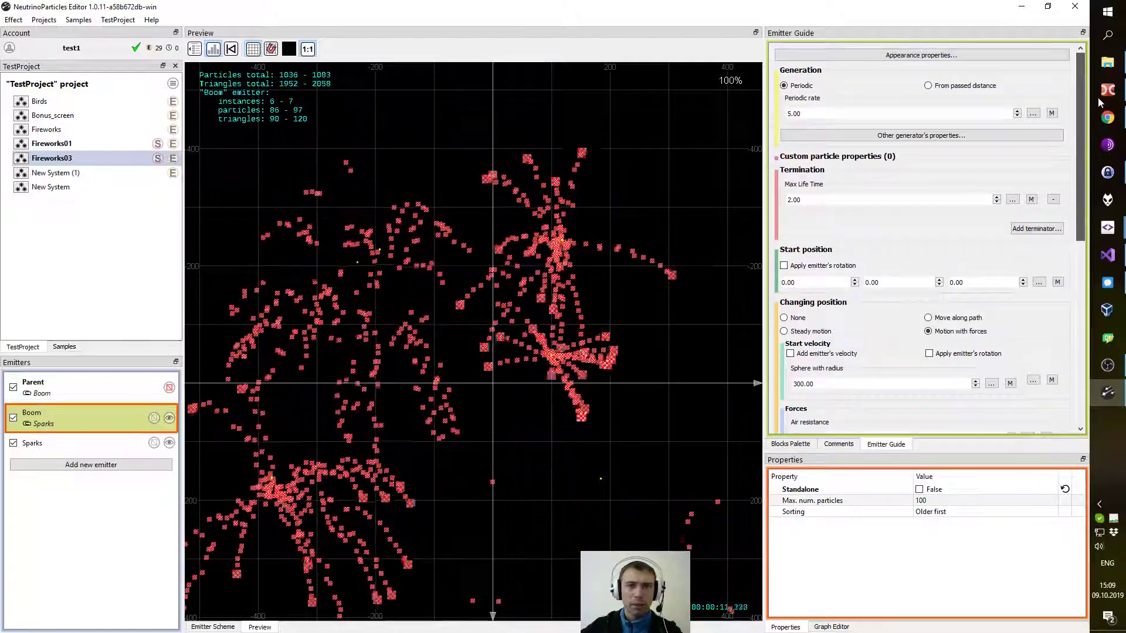
{"action": "left_click", "coordinate": [915, 489]}
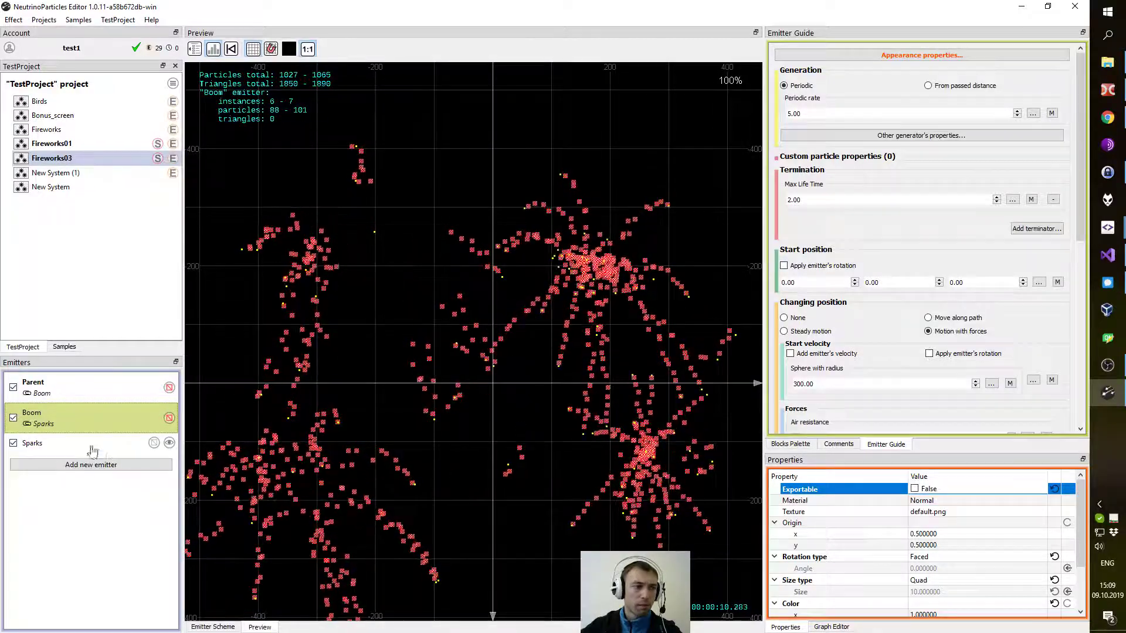
Set the distance interval of the Sparks emitter to 10.
{"action": "key", "text": "Down"}
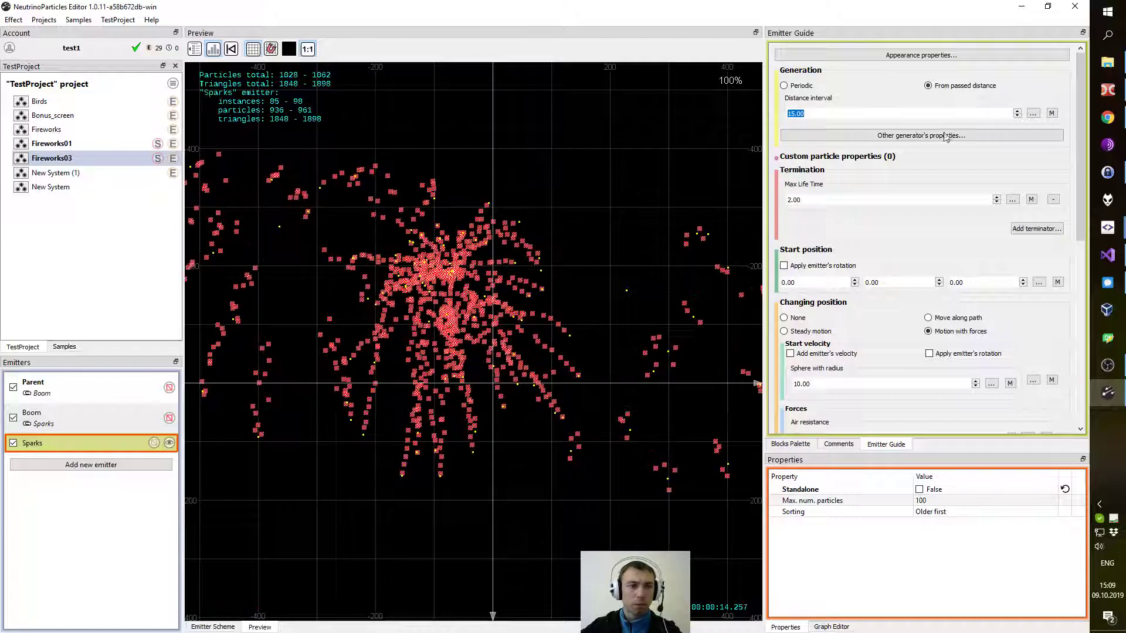
{"action": "type", "text": "10"}
{"action": "key", "text": "Return"}
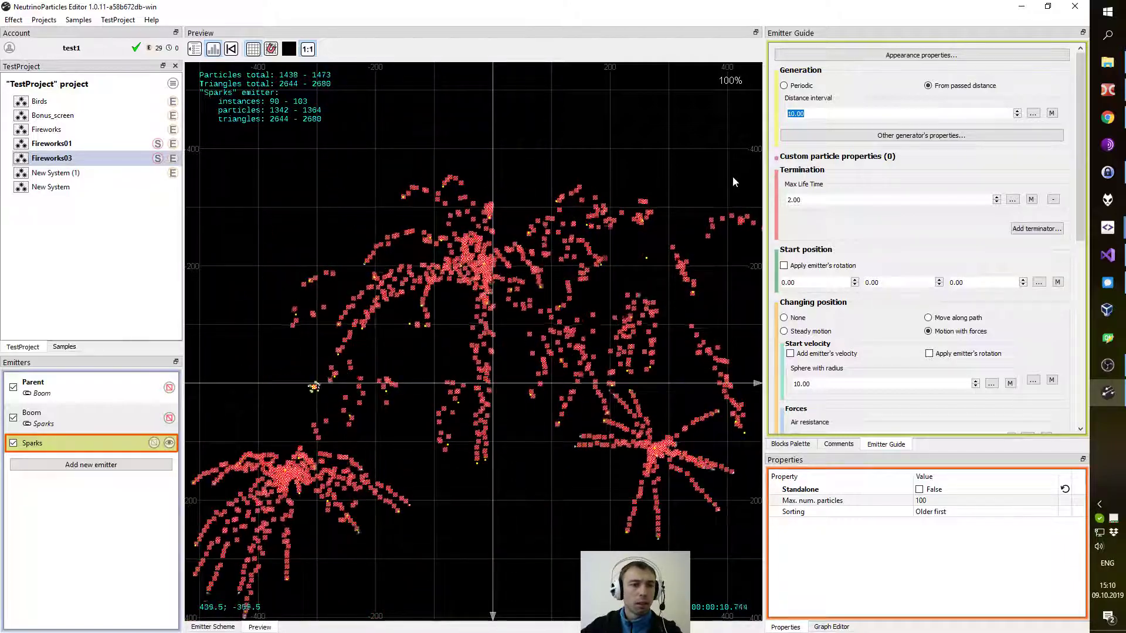
Set the periodic rate of the Parent emitter to 0.75.
{"action": "left_click", "coordinate": [92, 400]}
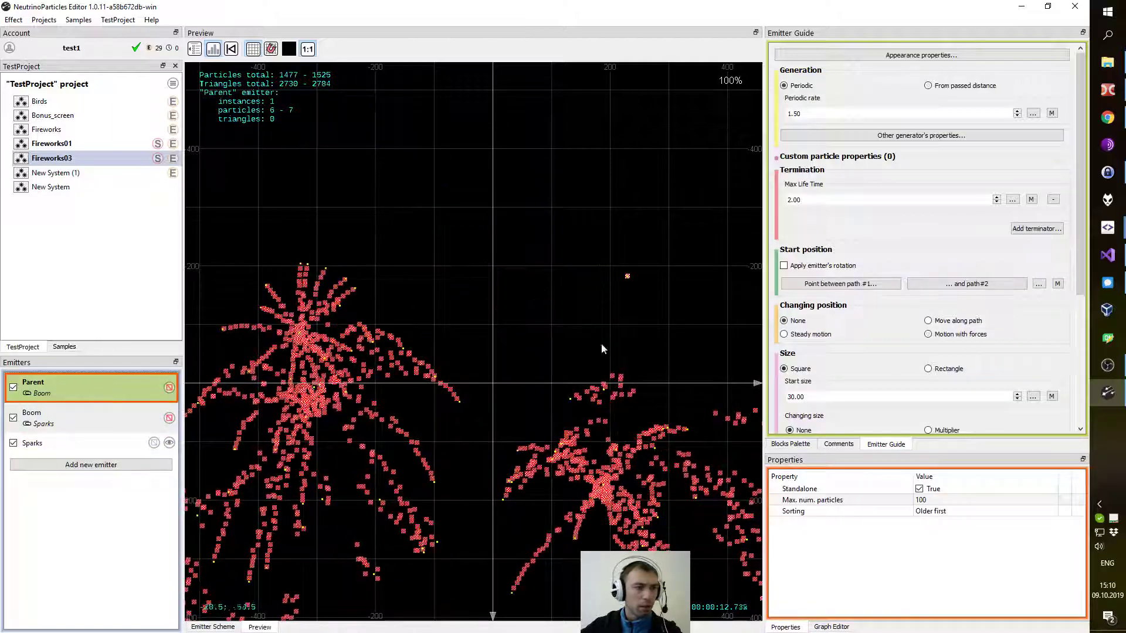
{"action": "left_click_drag", "start_coordinate": [816, 118], "coordinate": [737, 103]}
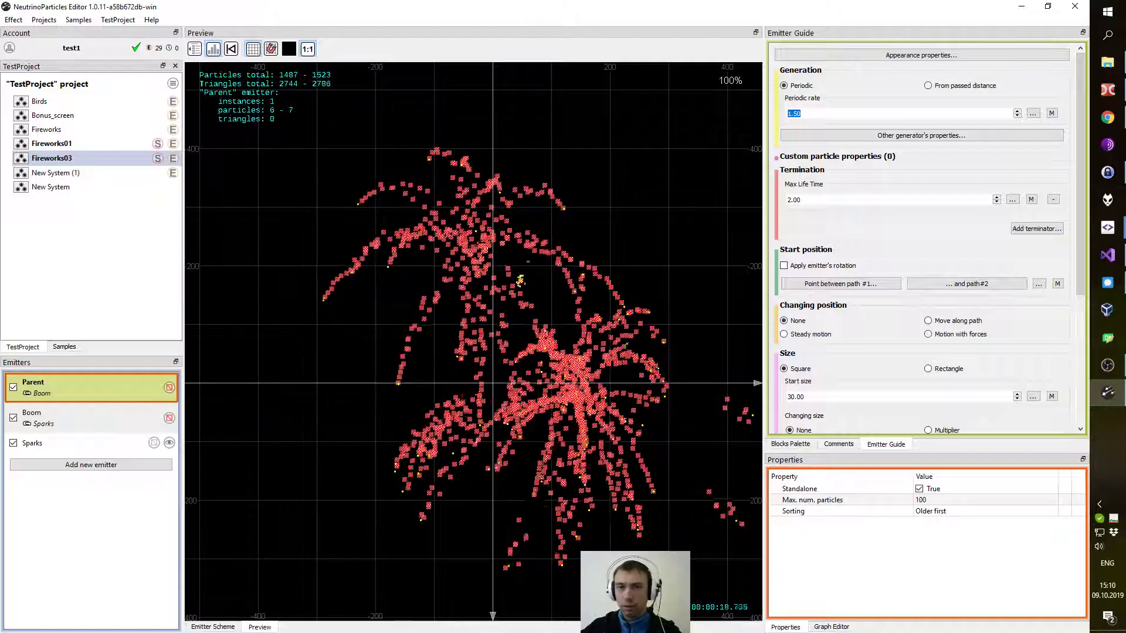
{"action": "type", "text": "0.75"}
{"action": "key", "text": "Return"}
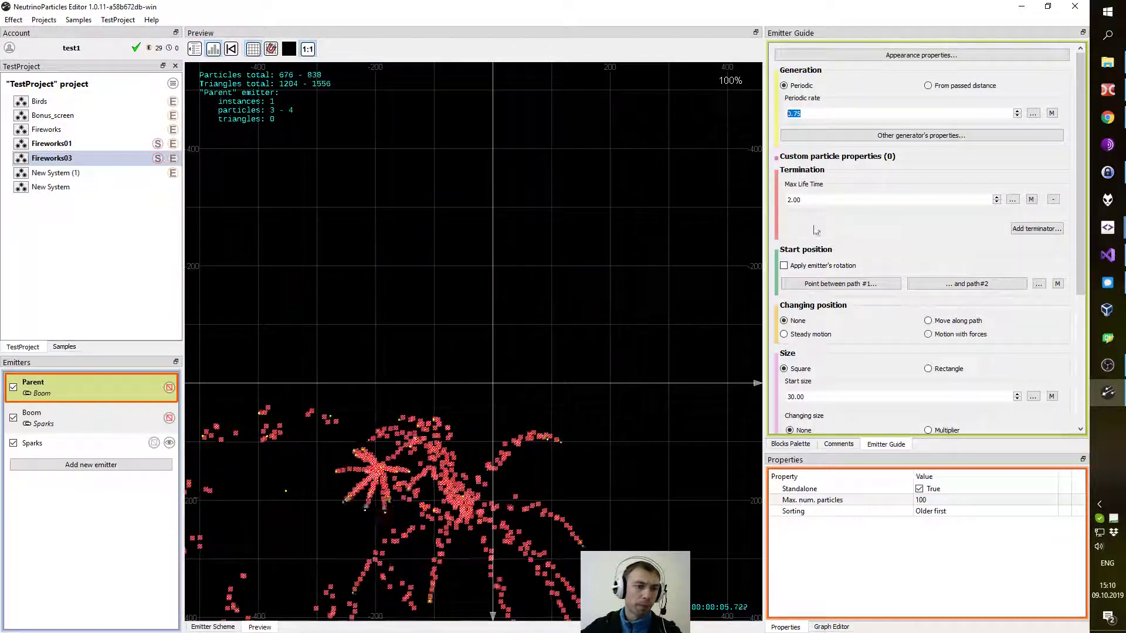
Set the Sparks emitter's start velocity sphere radius to 15 and its air resistance to 0.5.
{"action": "left_click", "coordinate": [29, 443]}
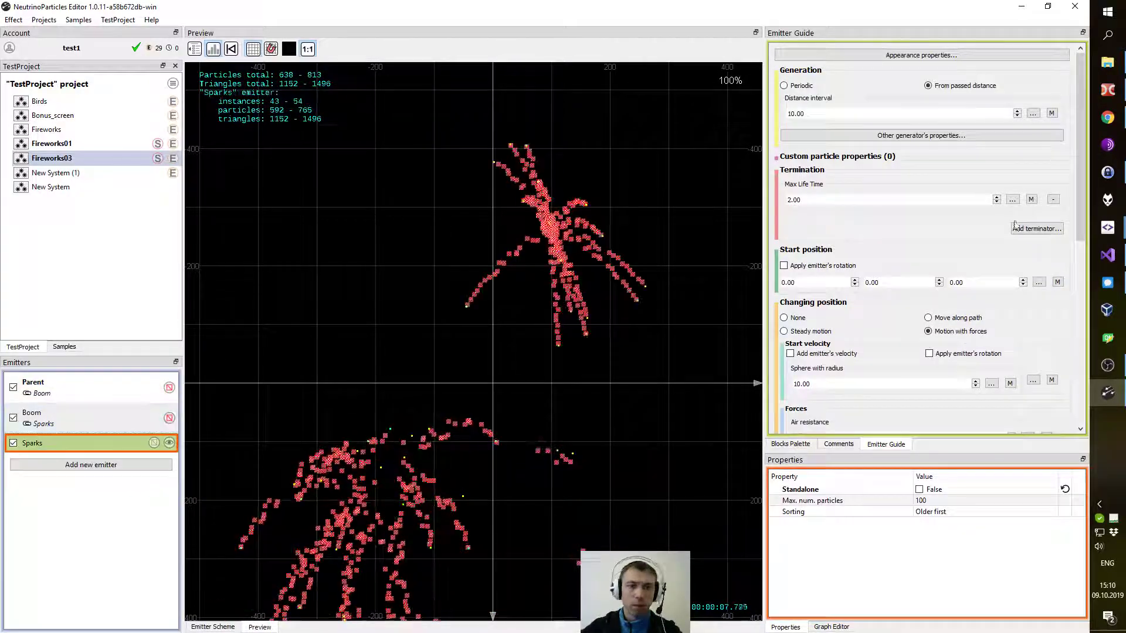
{"action": "left_click_drag", "start_coordinate": [1081, 163], "coordinate": [1081, 223]}
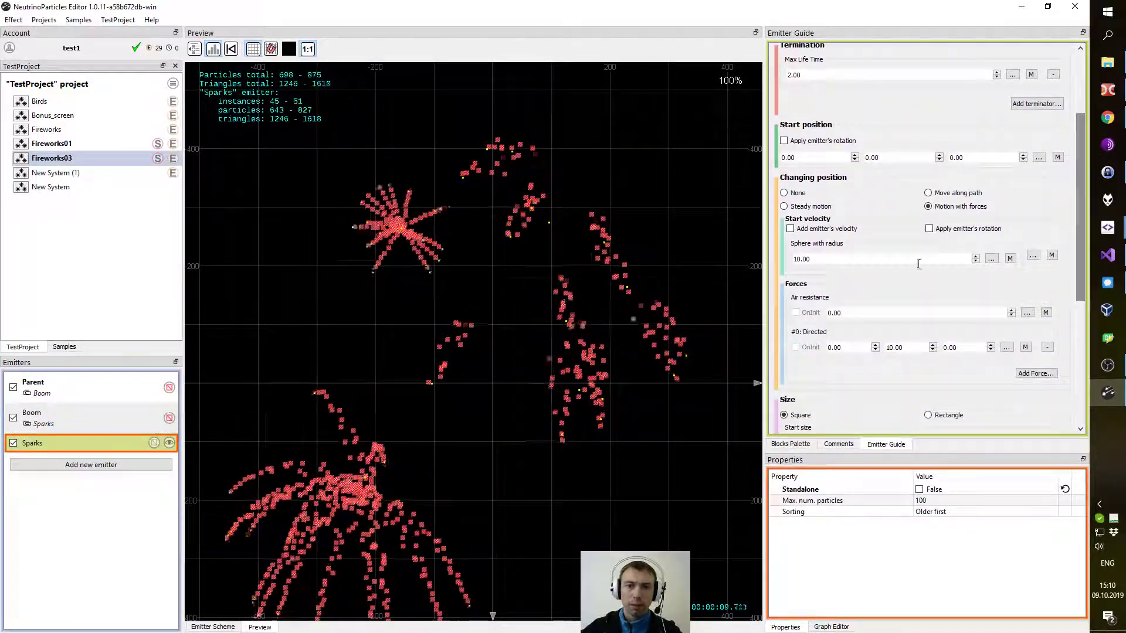
{"action": "left_click", "coordinate": [802, 260]}
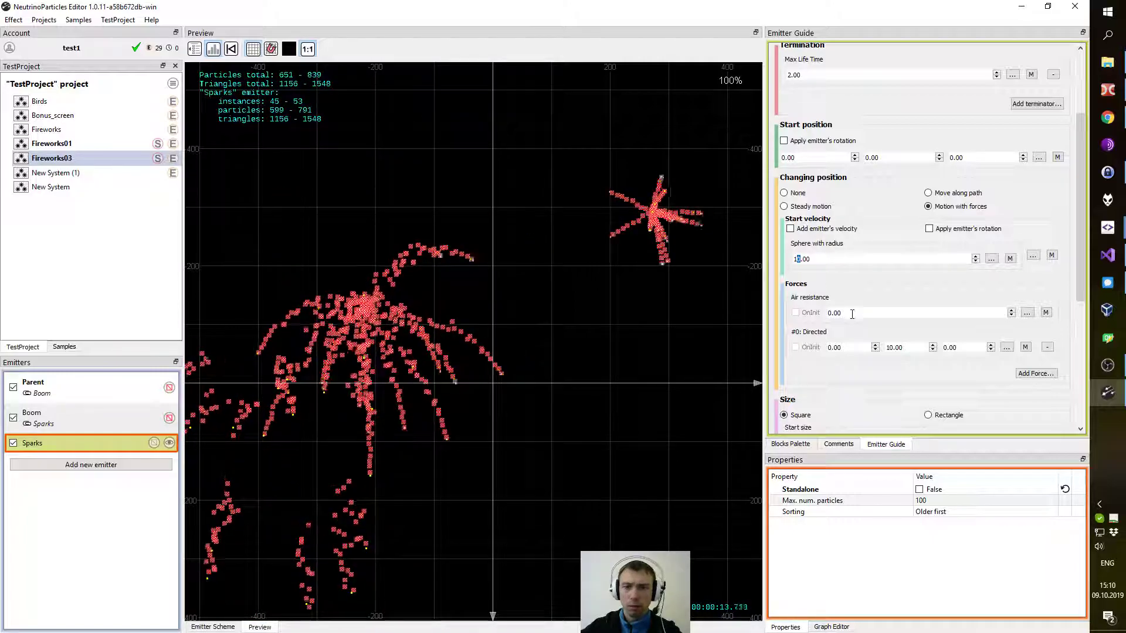
{"action": "type", "text": "5"}
{"action": "key", "text": "Return"}
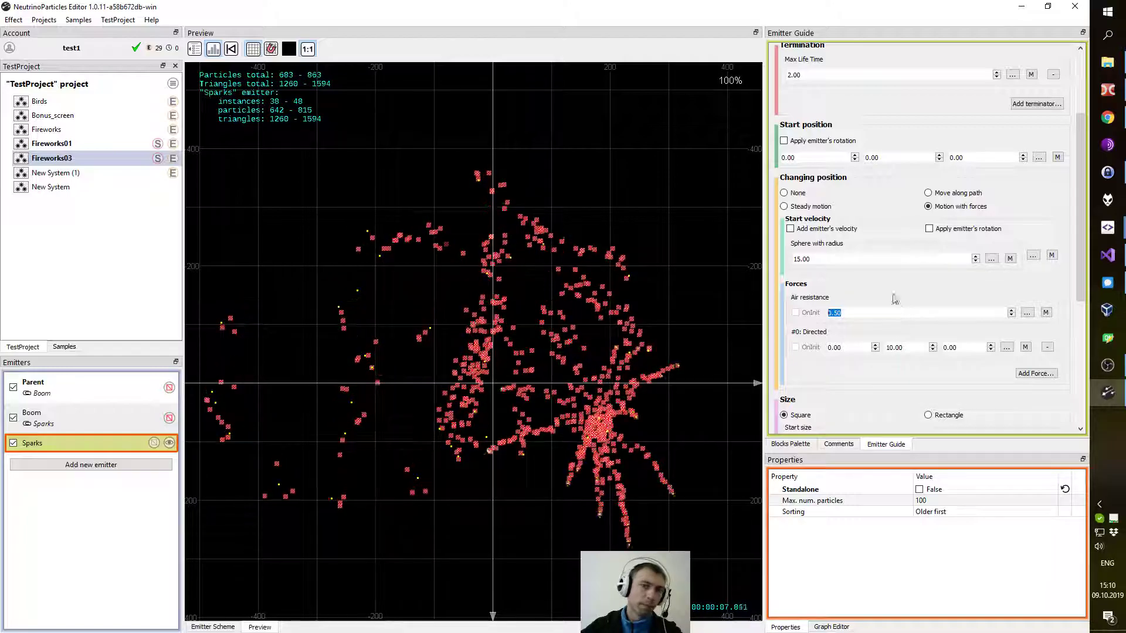
Set the distance interval of the Sparks emitter's generation to 7.
{"action": "scroll", "coordinate": [917, 168], "scroll_direction": "up", "scroll_amount": 3}
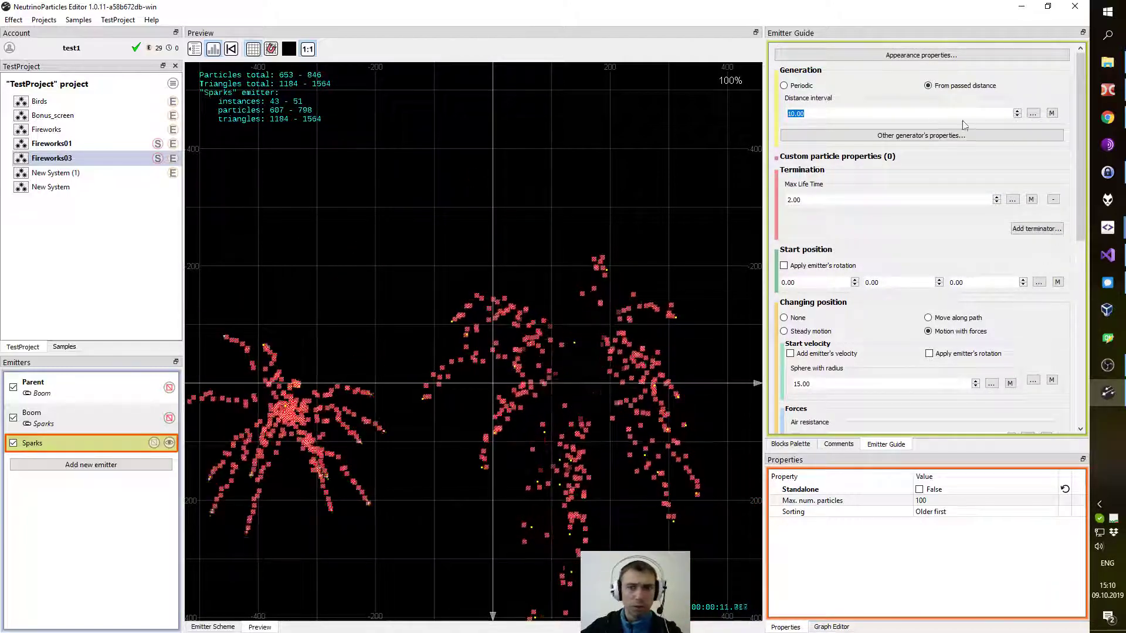
{"action": "scroll", "coordinate": [891, 112], "scroll_direction": "down", "scroll_amount": 3}
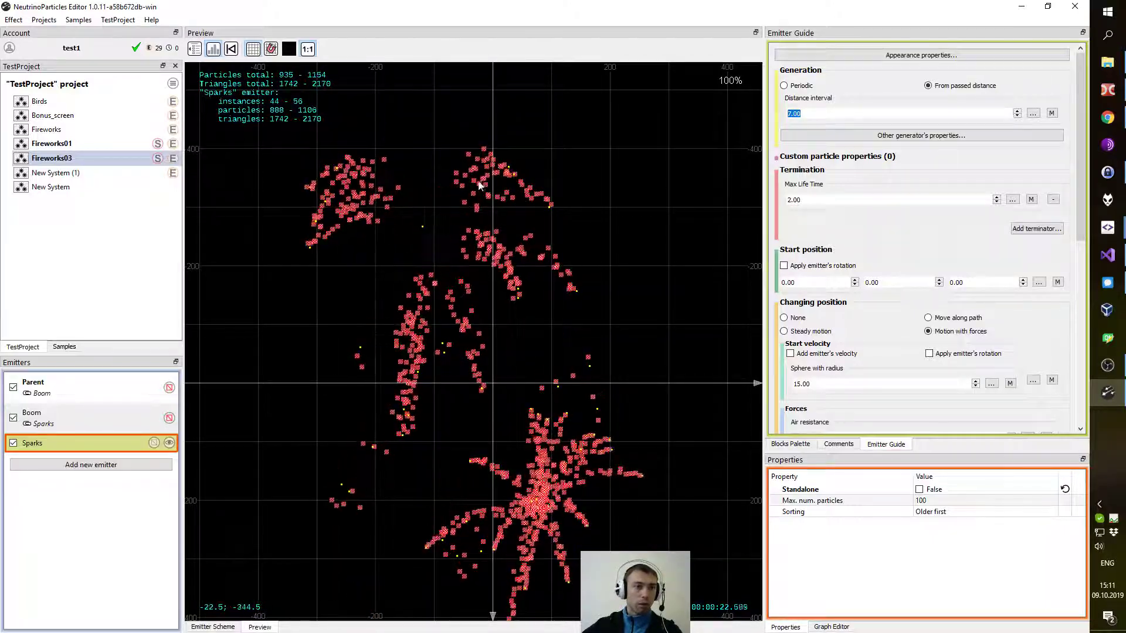
Turn on the Exportable property in the Boom emitter's appearance properties and view its particles in the preview.
{"action": "left_click", "coordinate": [59, 419]}
{"action": "left_click", "coordinate": [897, 55]}
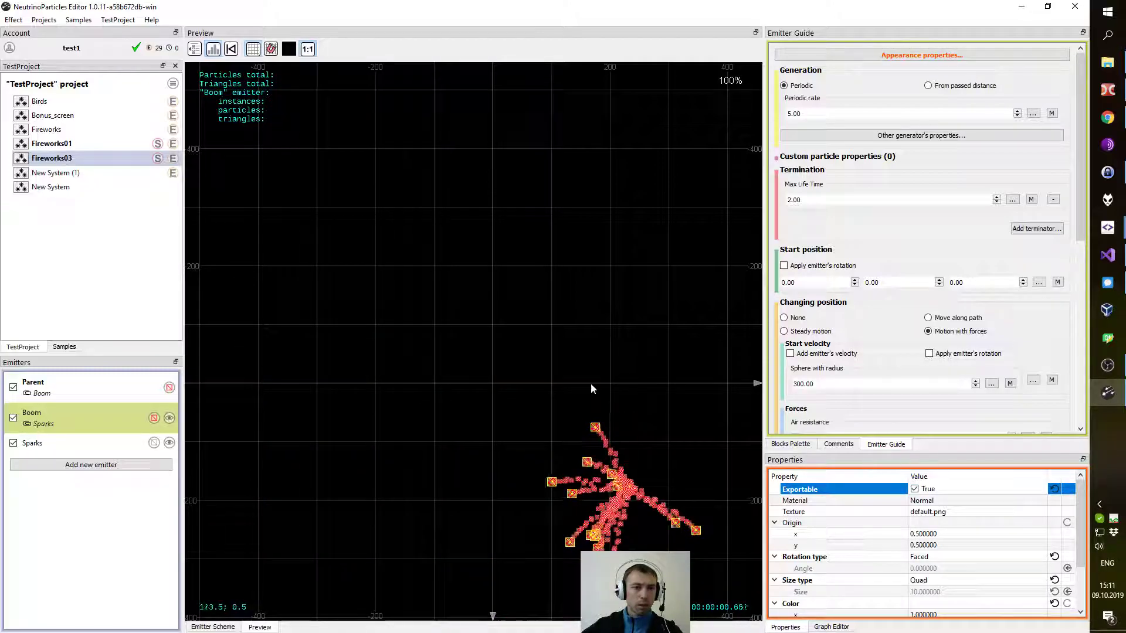
{"action": "left_click_drag", "start_coordinate": [574, 438], "coordinate": [583, 322]}
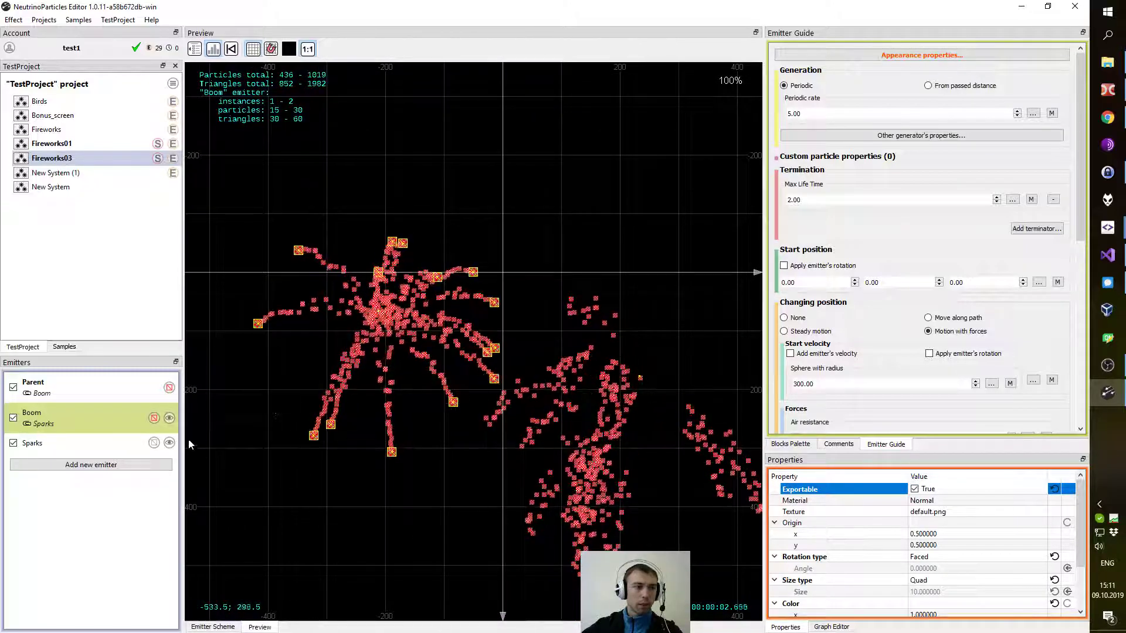
{"action": "left_click_drag", "start_coordinate": [609, 304], "coordinate": [592, 332]}
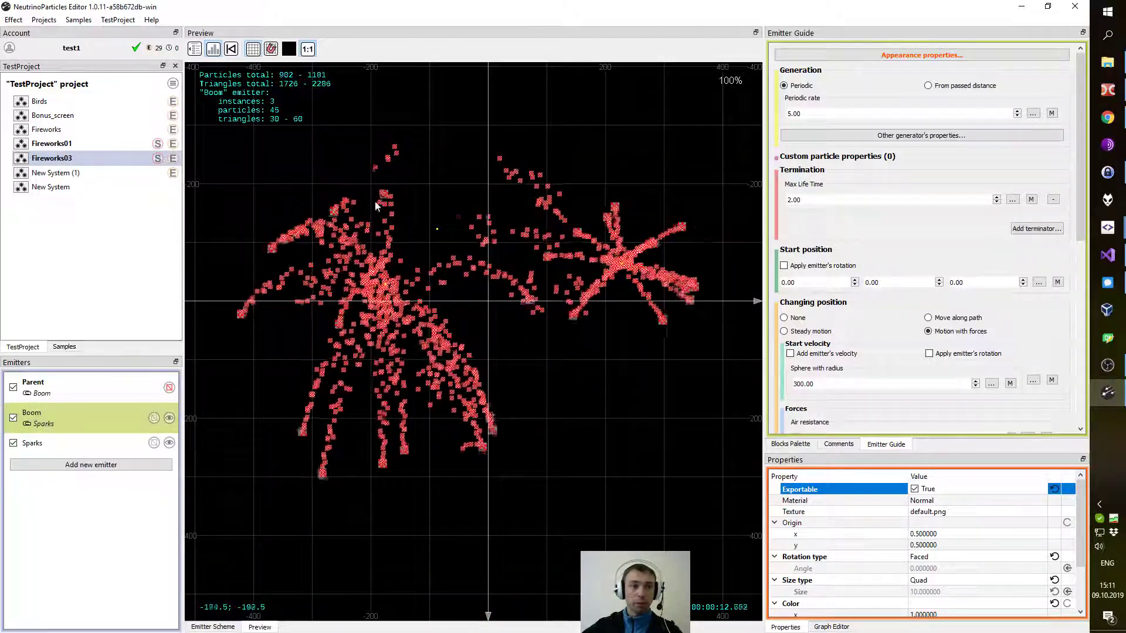
Turn the Boom emitter's Exportable property back off and check the spark trails in the preview.
{"action": "left_click", "coordinate": [67, 450]}
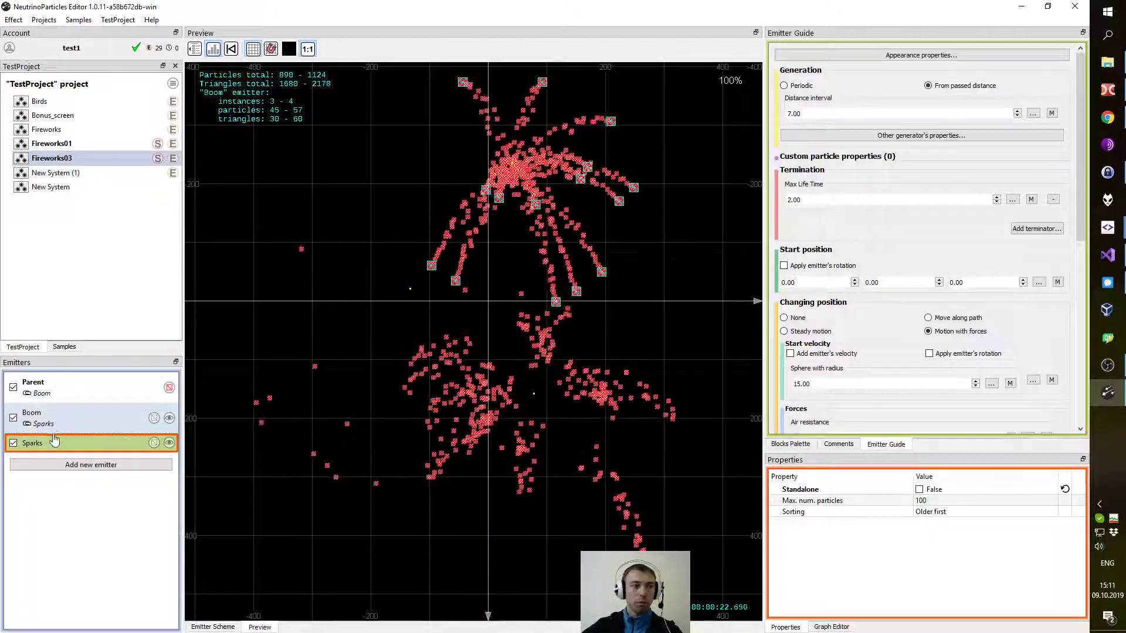
{"action": "left_click", "coordinate": [98, 418]}
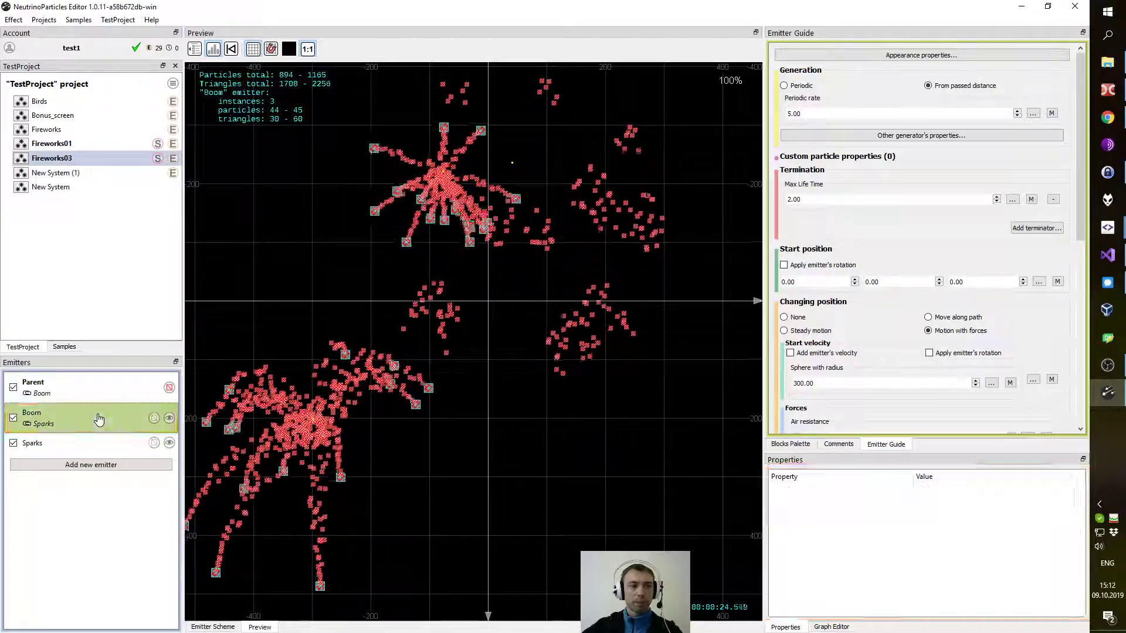
{"action": "left_click", "coordinate": [933, 55]}
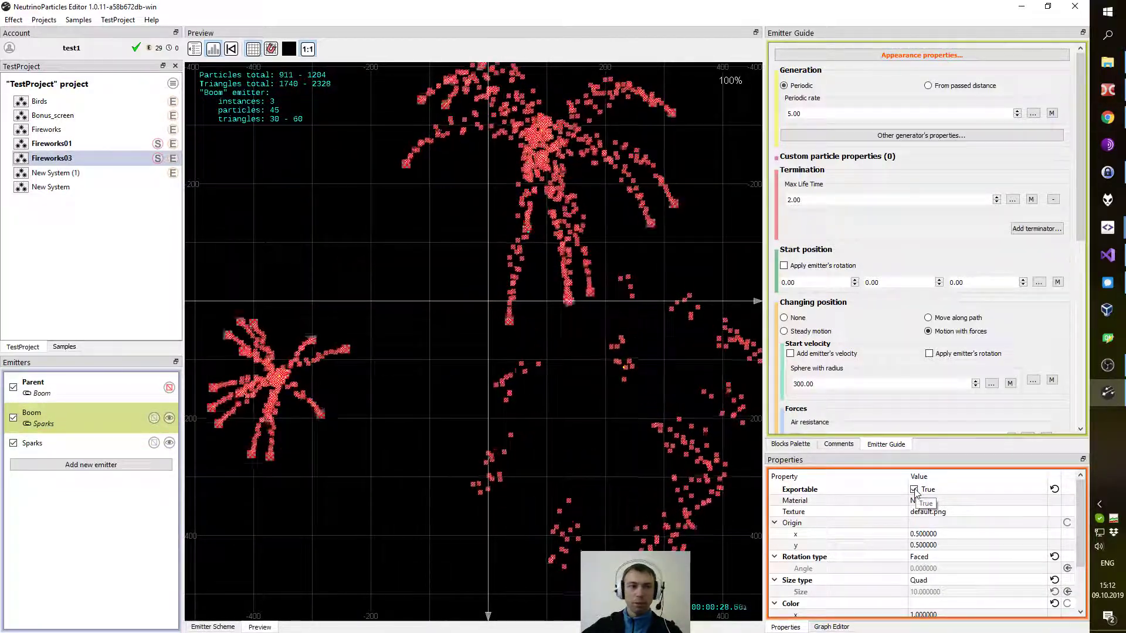
{"action": "left_click", "coordinate": [914, 490]}
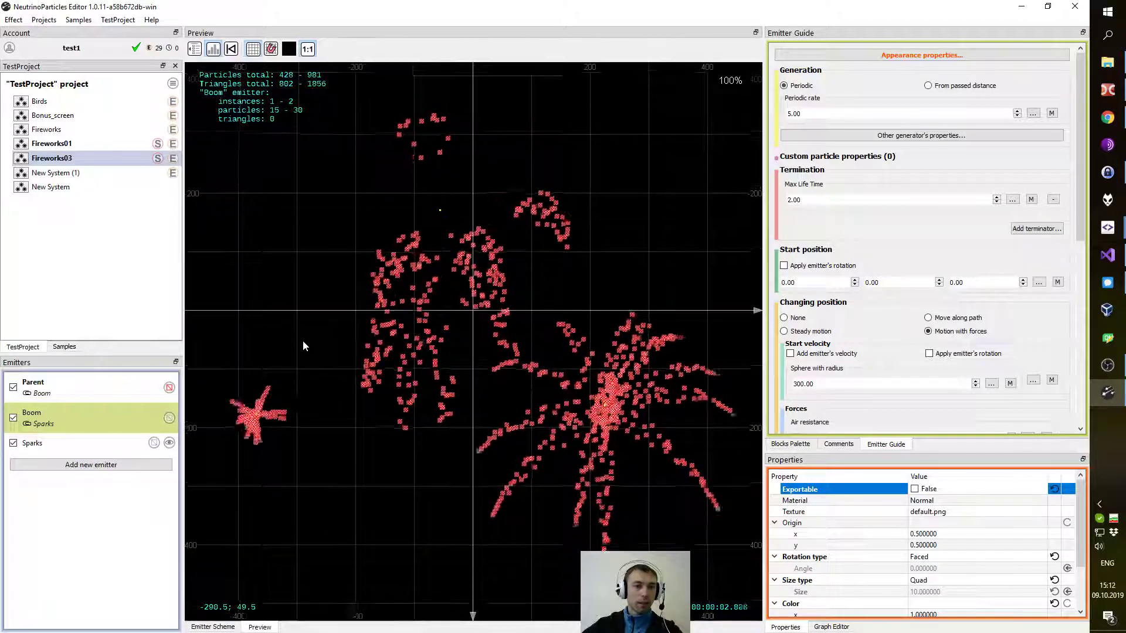
{"action": "left_click_drag", "start_coordinate": [300, 349], "coordinate": [343, 383]}
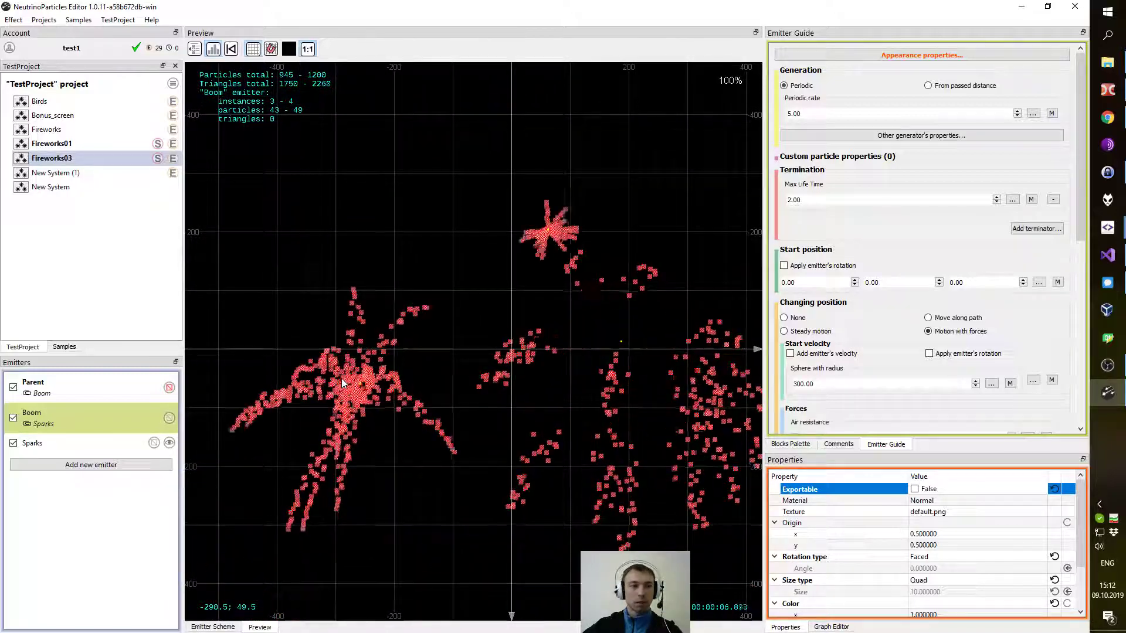